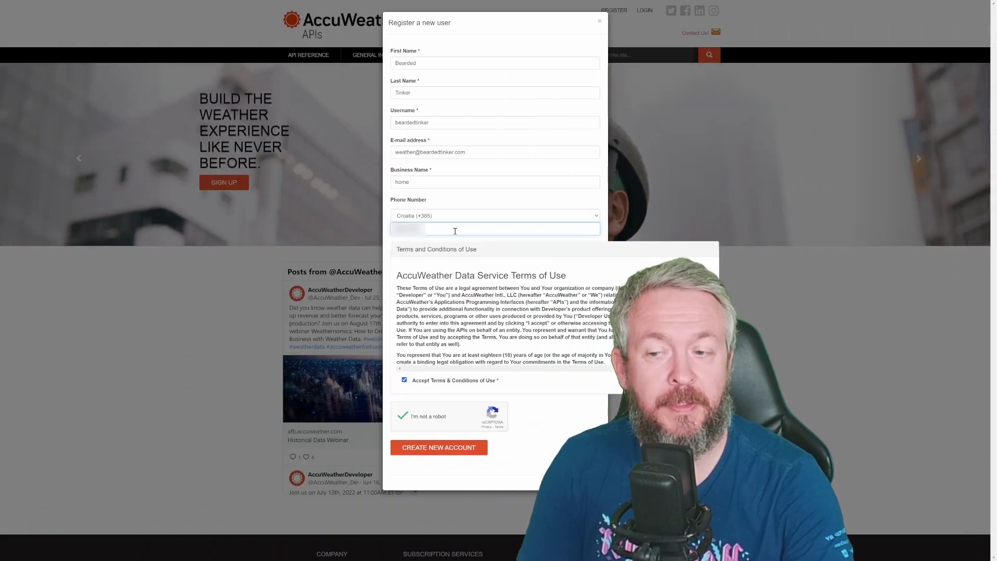
Submit the completed registration form to create the AccuWeather developer account
left_click(439, 447)
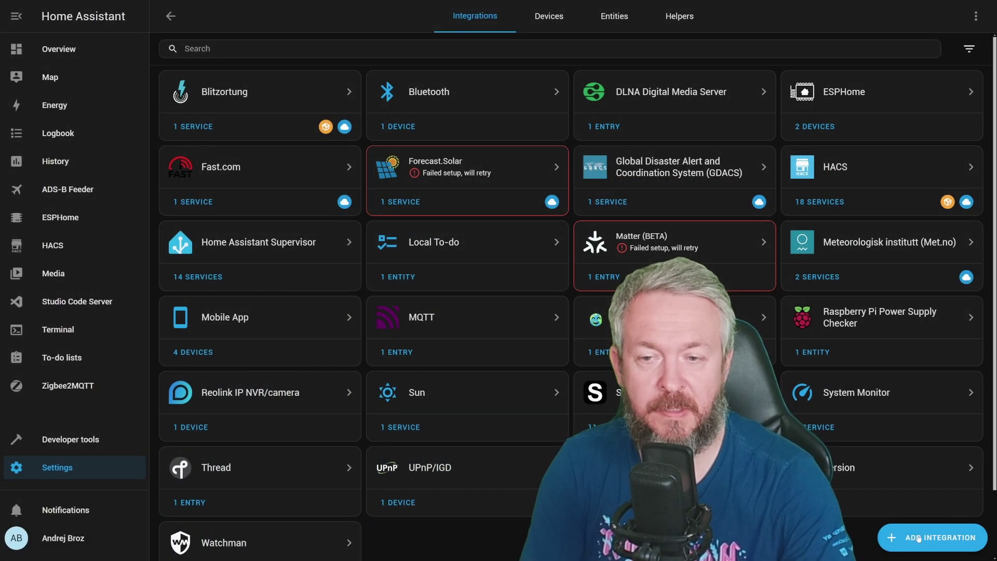
Add the AccuWeather integration, found by searching 'accu'
left_click(918, 539)
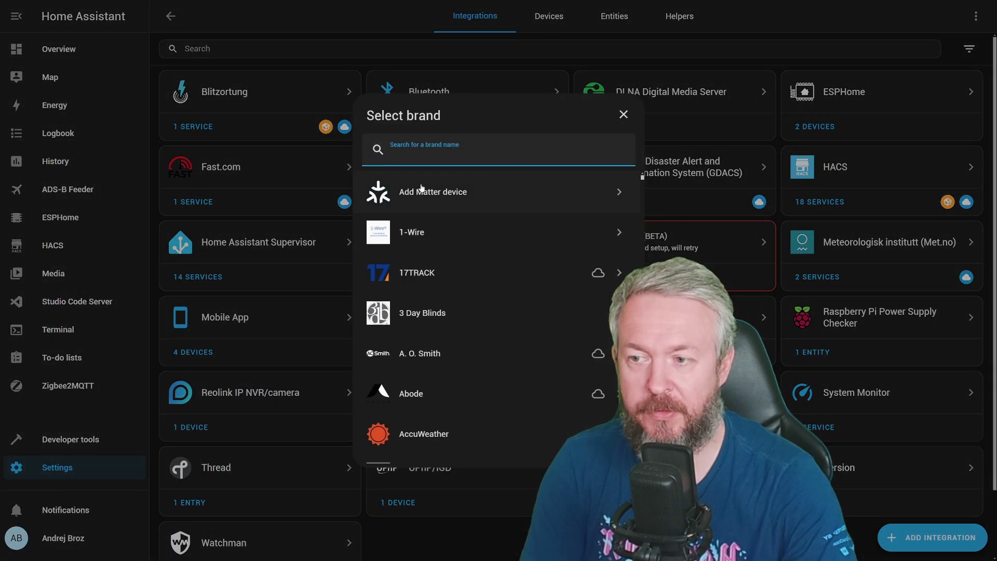
type("accu")
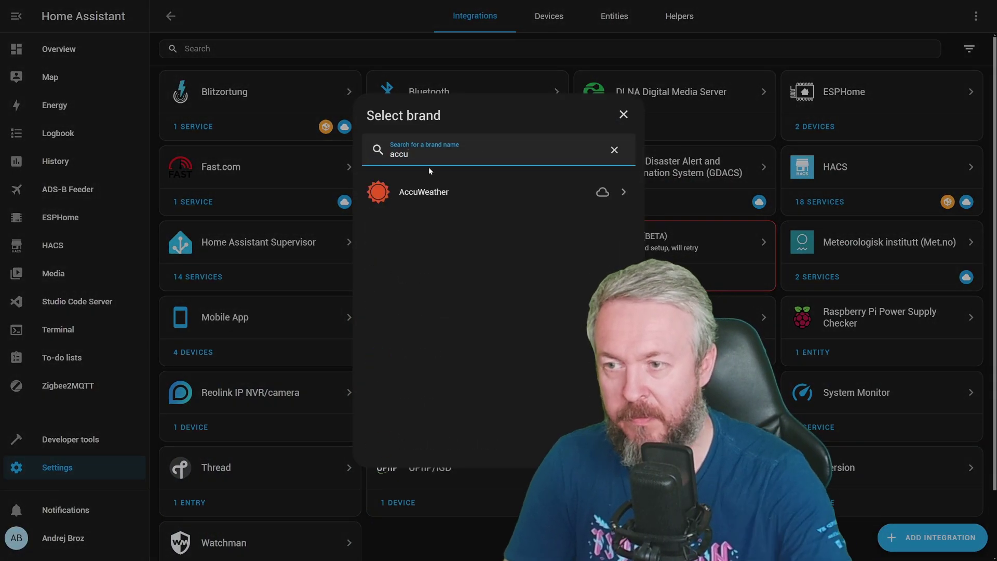
left_click(427, 193)
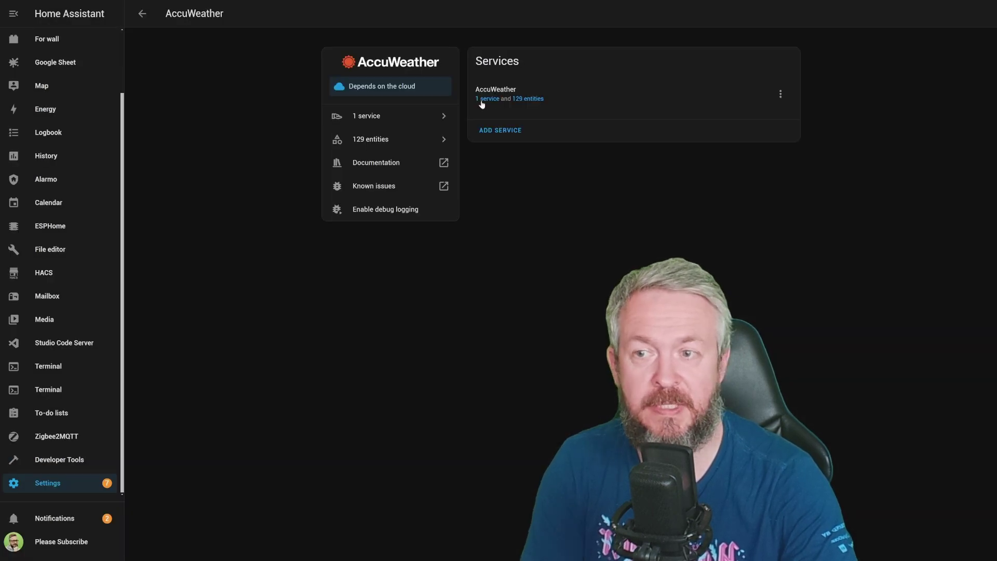
Open the AccuWeather service and scroll through its weather sensors
left_click(483, 100)
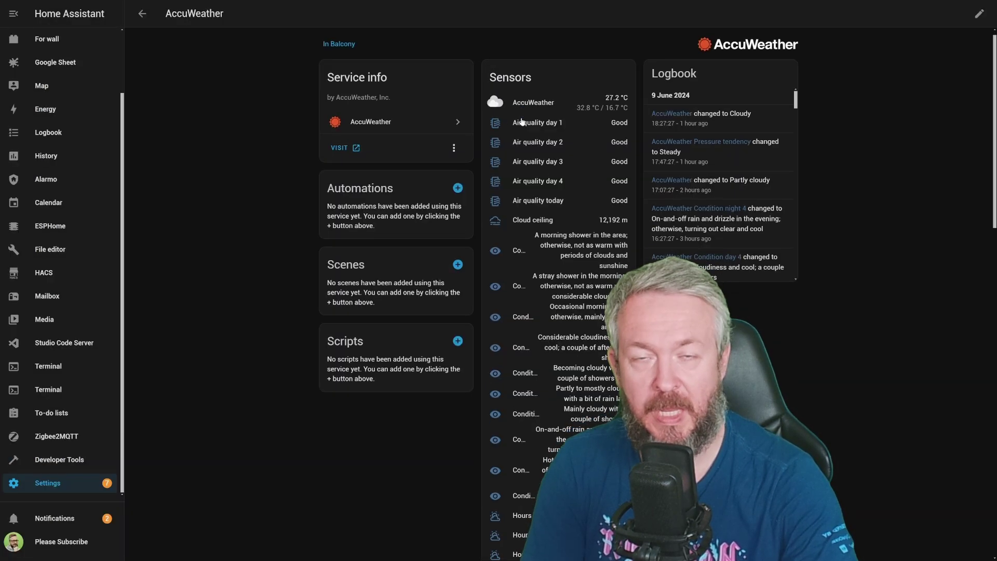
scroll(521, 120, "down", 20)
scroll(520, 120, "down", 2)
scroll(509, 140, "up", 10)
scroll(508, 155, "up", 8)
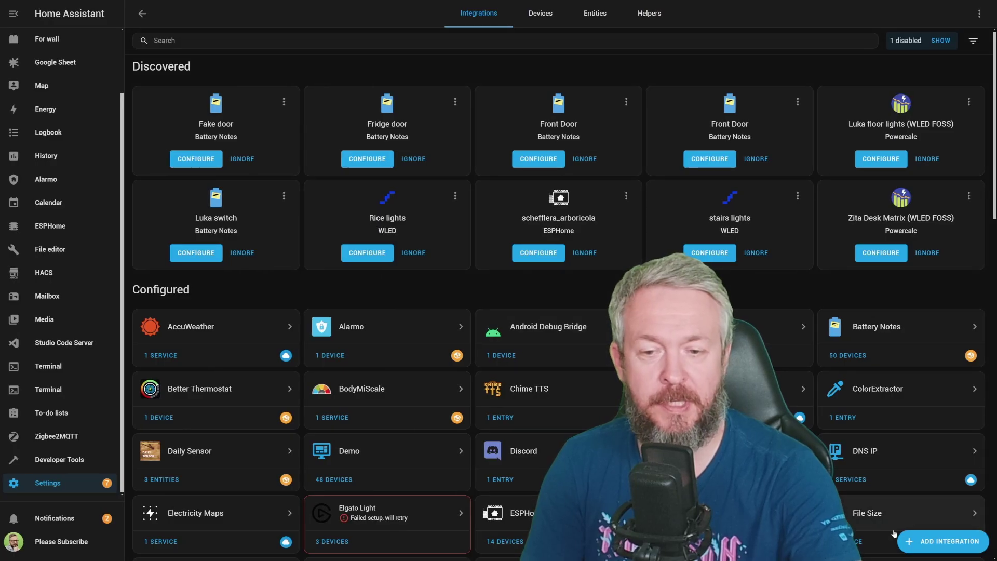
Add Ambient Weather Network, shifting the region map and setting the radius to 10000
left_click(918, 543)
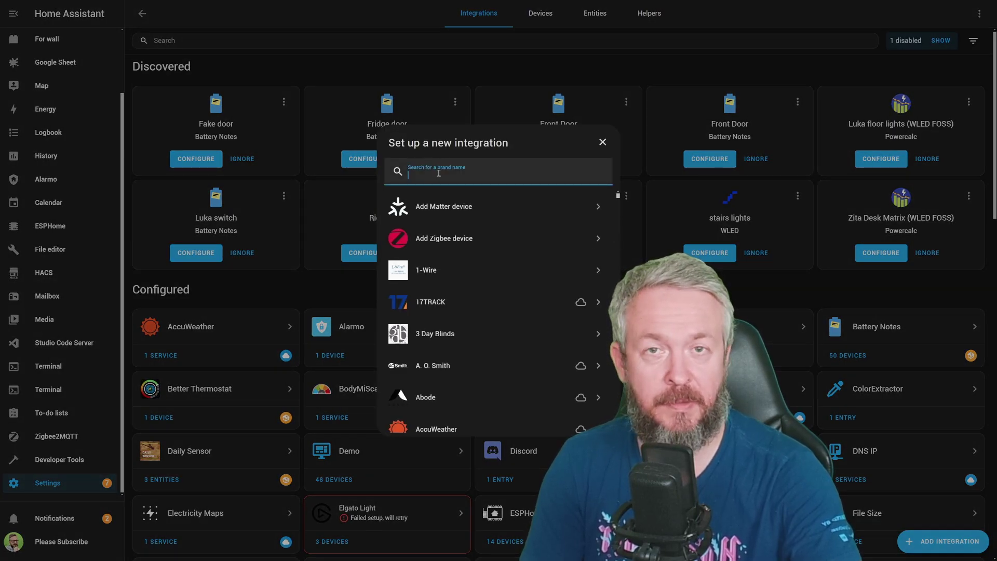
type("ambient")
left_click(452, 209)
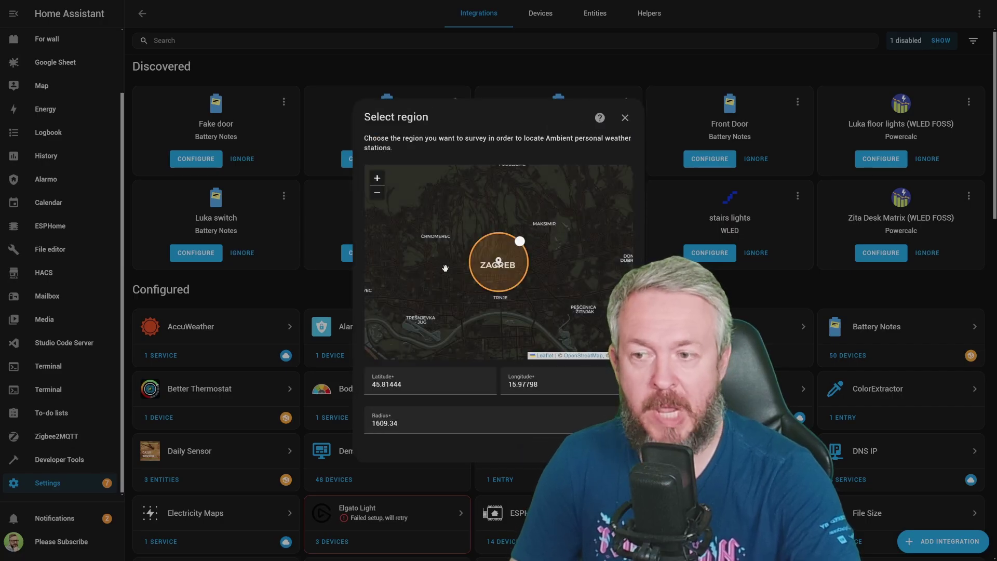
mouse_move(442, 269)
left_mouse_down()
mouse_move(519, 237)
mouse_move(530, 246)
mouse_move(434, 256)
left_mouse_up()
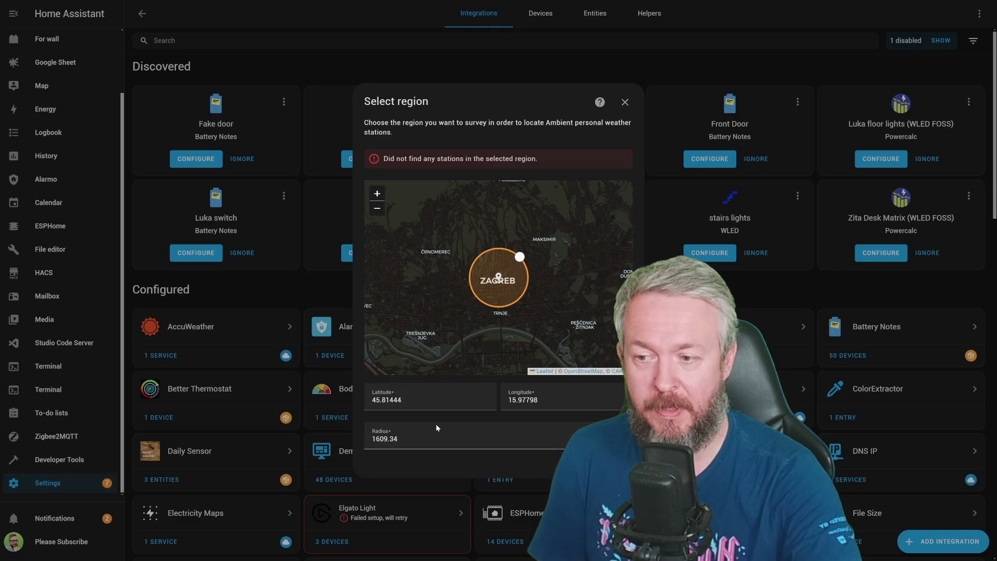
left_click_drag(425, 436, 347, 437)
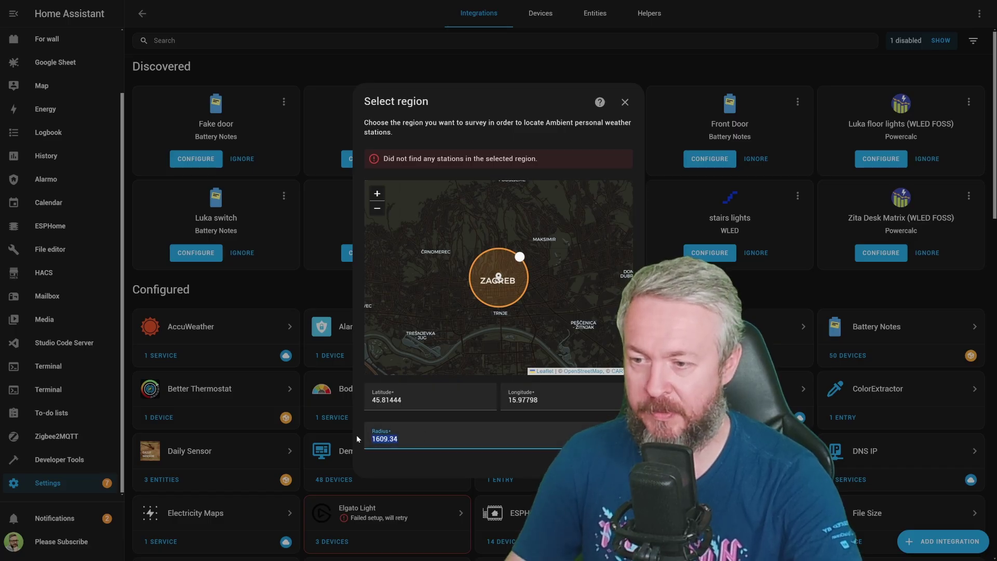
type("10000")
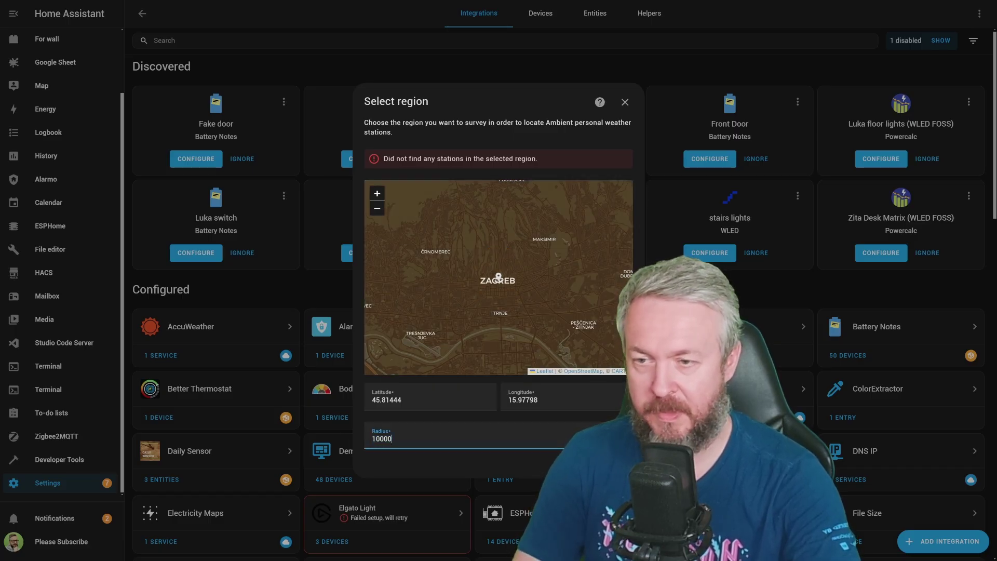
key("Return")
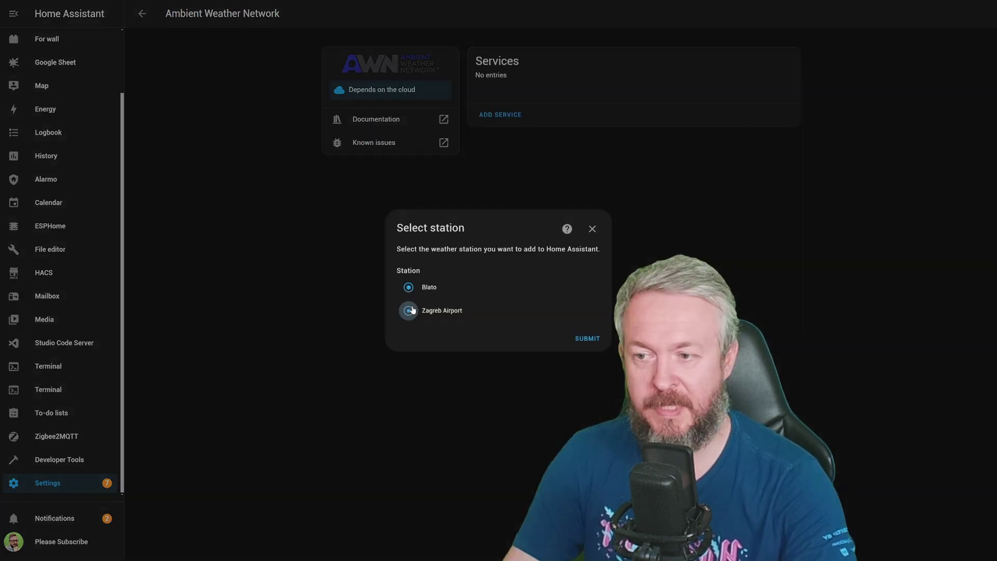
Select the Zagreb Airport station and submit it
left_click(409, 310)
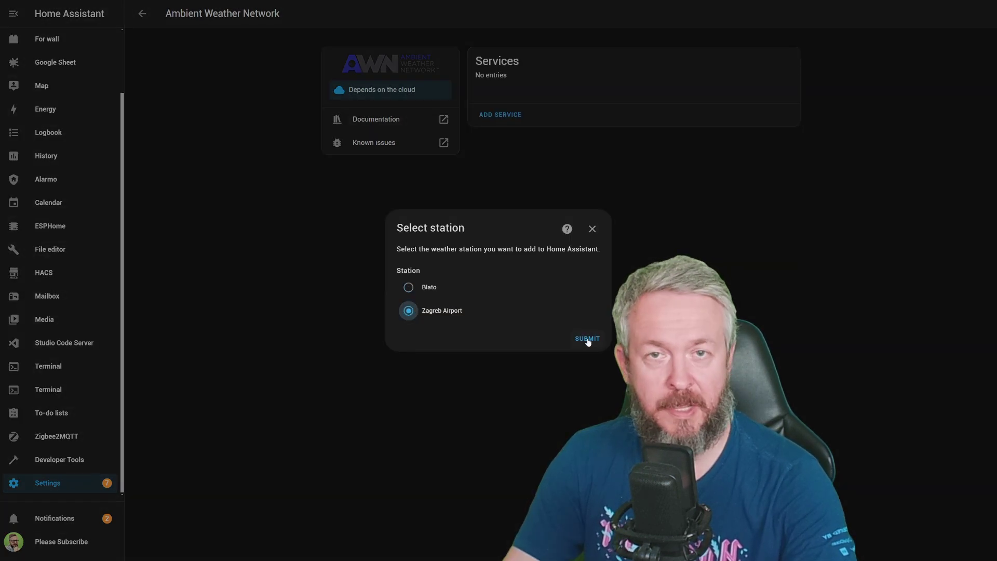
left_click(588, 338)
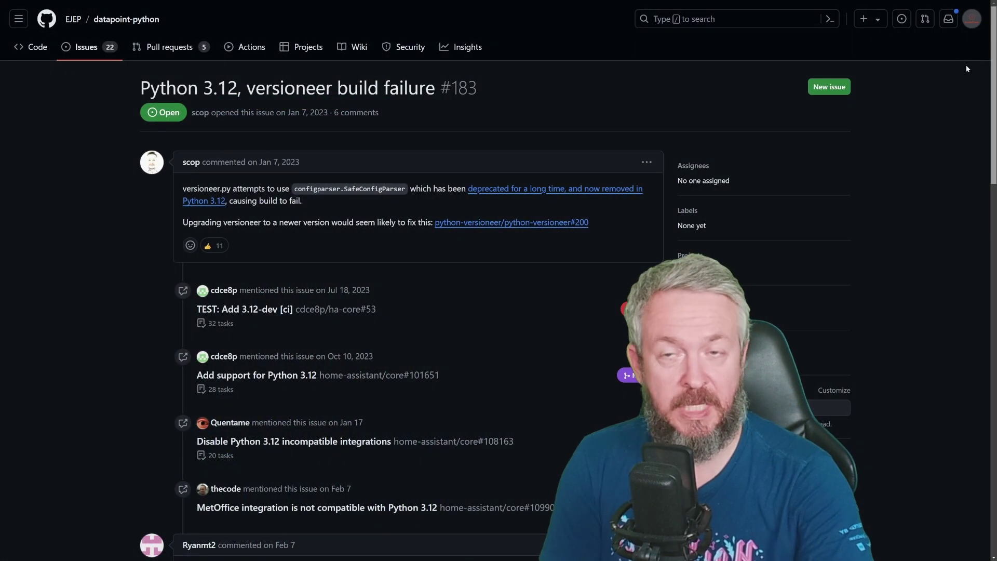
Scroll down through the comments and mentions of datapoint-python issue #183
scroll(974, 217, "down", 4)
scroll(974, 221, "down", 15)
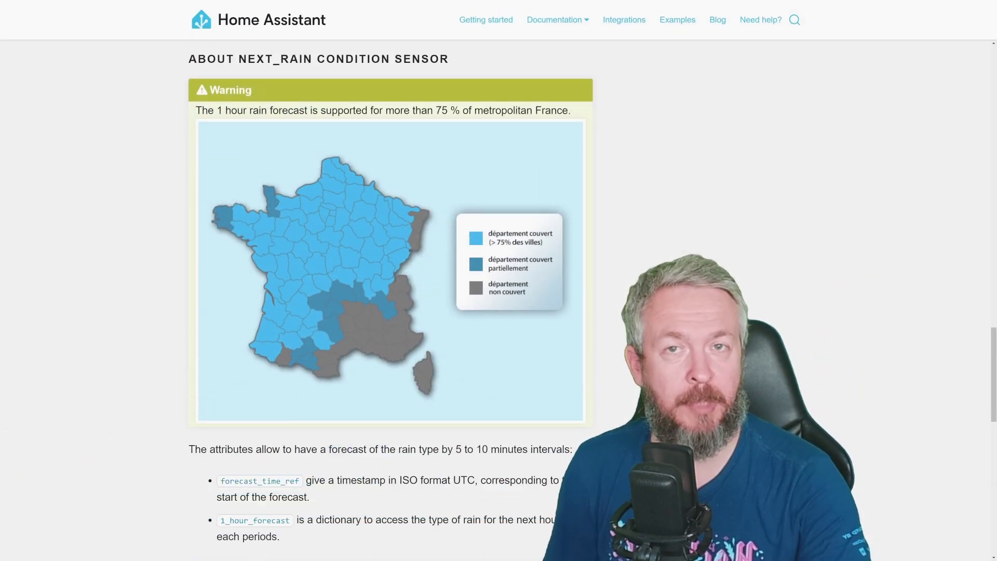
Scroll the Météo-France docs past the next_rain map to the weather_alert section
scroll(390, 291, "down", 15)
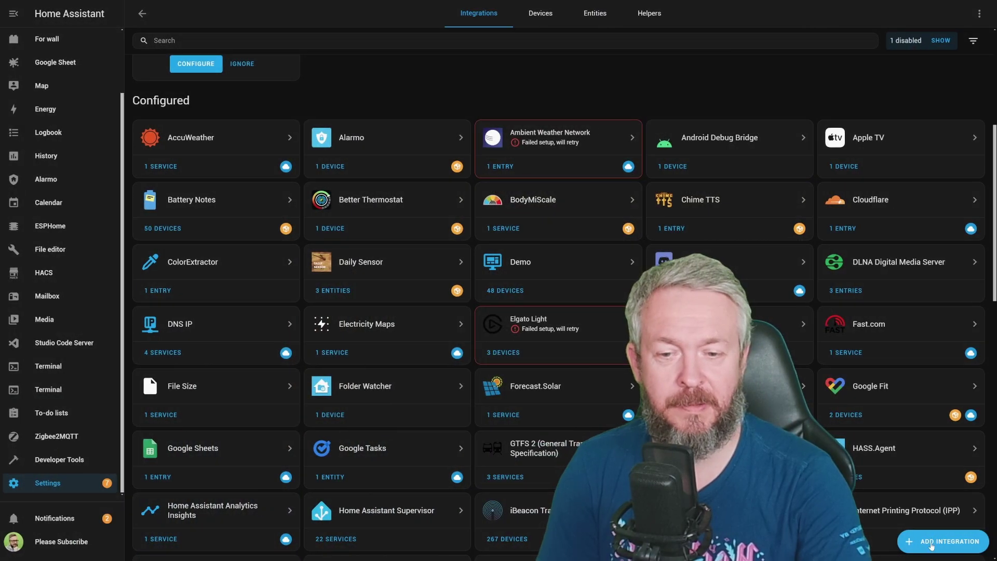
Add the Météo-France integration for the Zagreb - Centar location
left_click(931, 543)
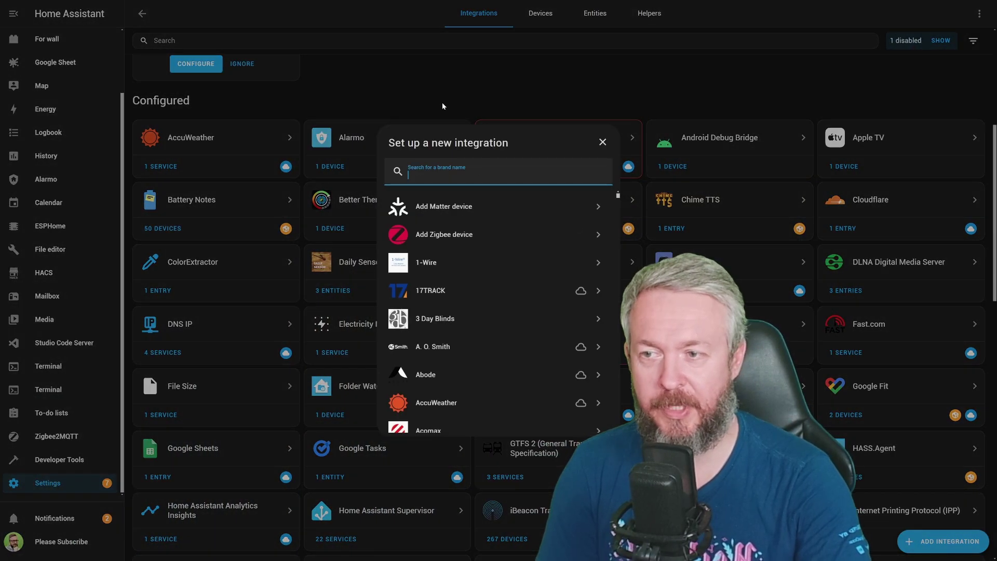
type("meteo")
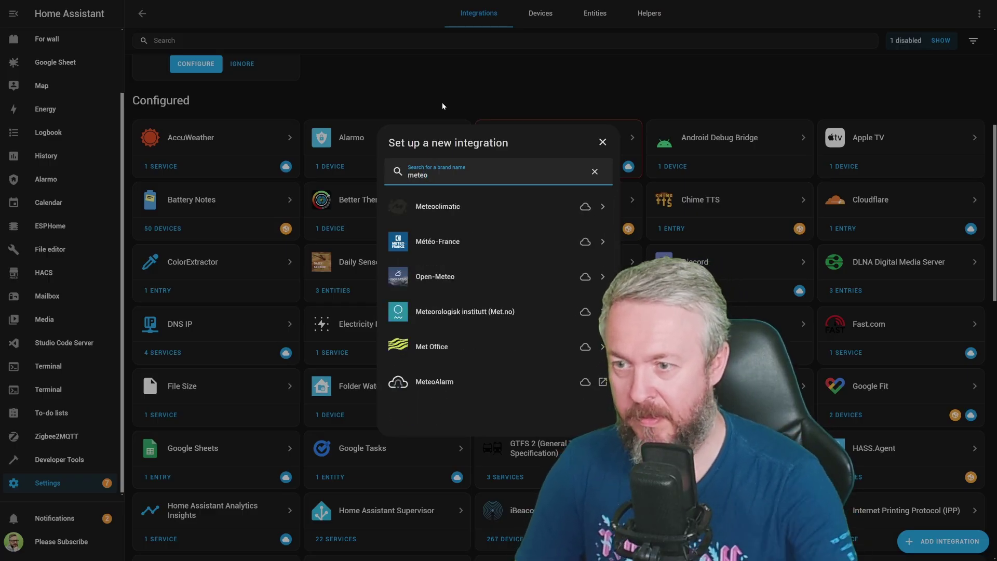
left_click(472, 248)
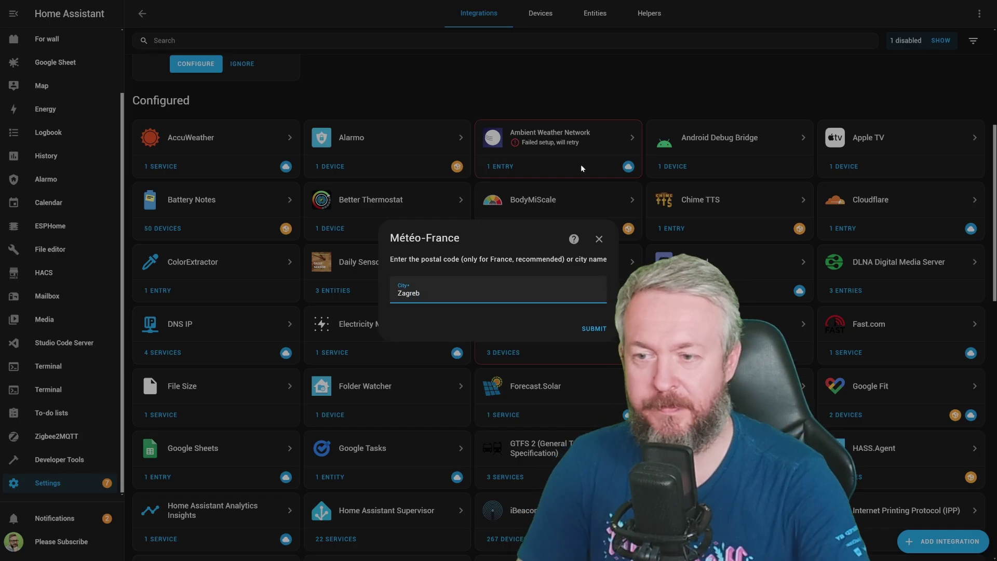
left_click(598, 337)
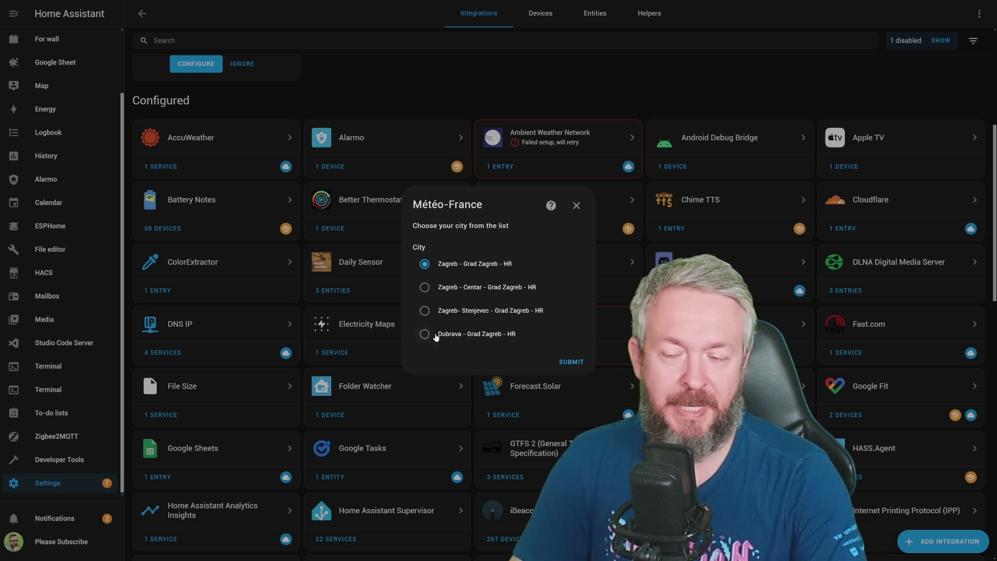
left_click(426, 288)
left_click(575, 363)
left_click(581, 351)
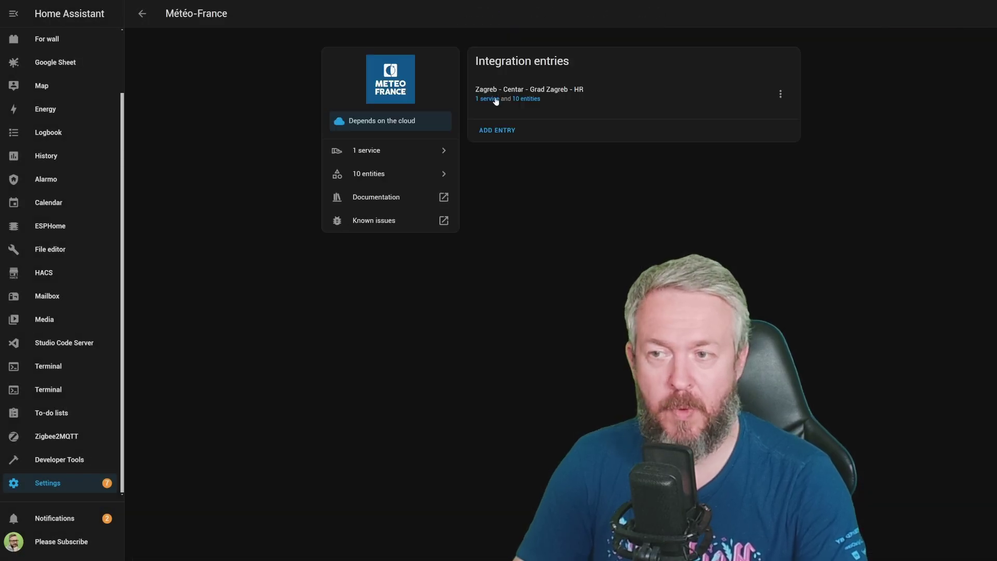
Show the six hidden Météo-France sensors and view Cloud cover, Daily precipitation and UV details
left_click(495, 99)
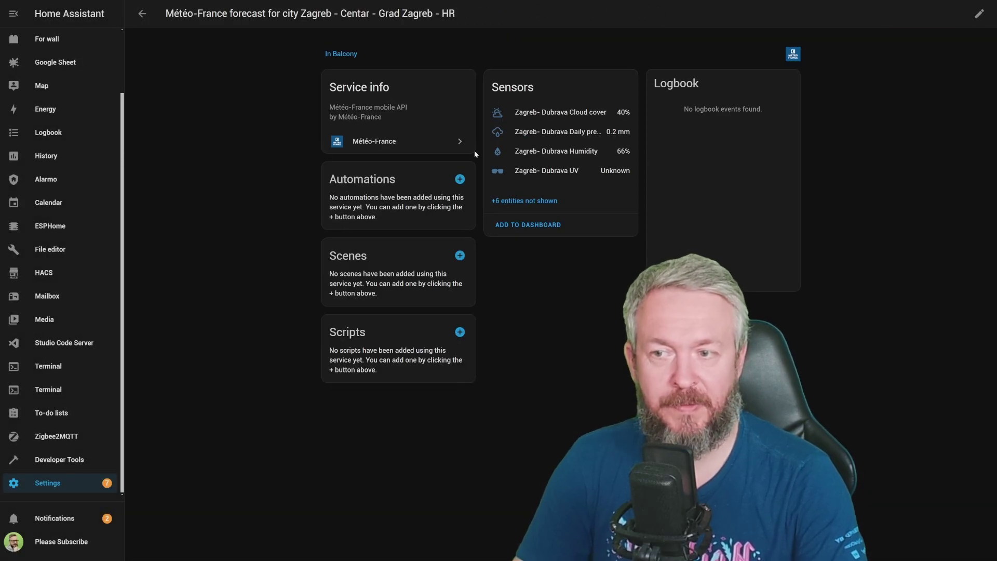
left_click(525, 200)
left_click(597, 112)
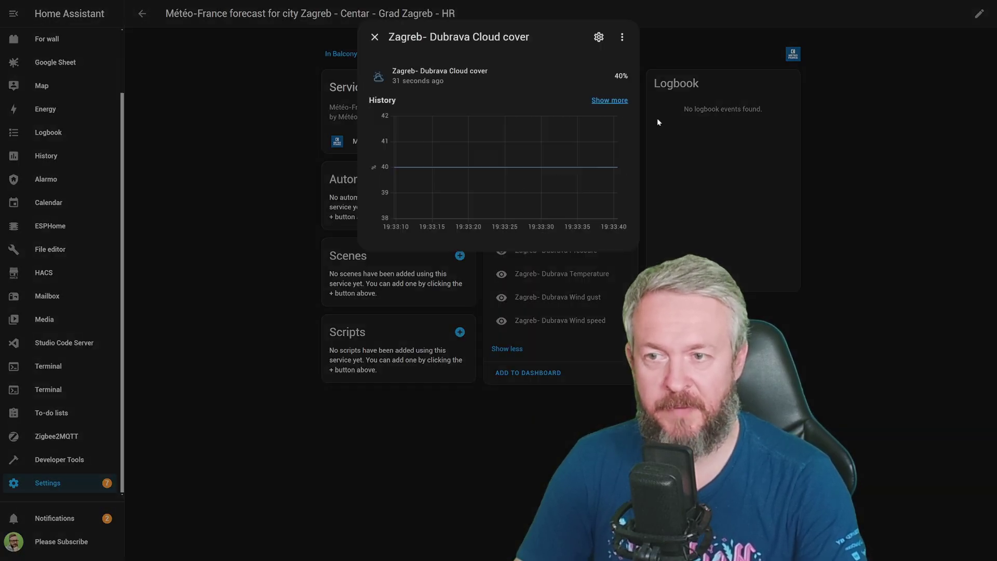
left_click(684, 152)
left_click(533, 133)
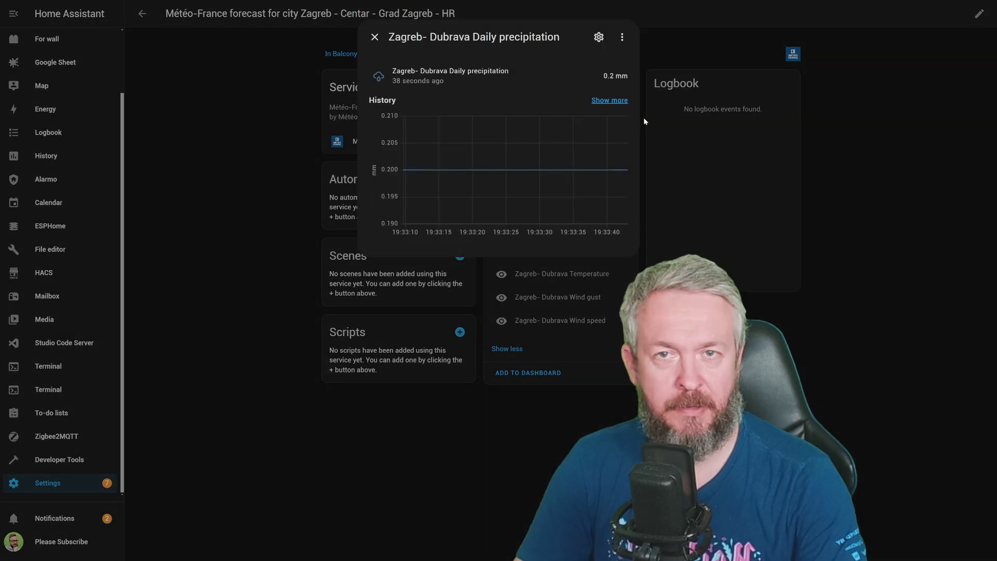
left_click(644, 117)
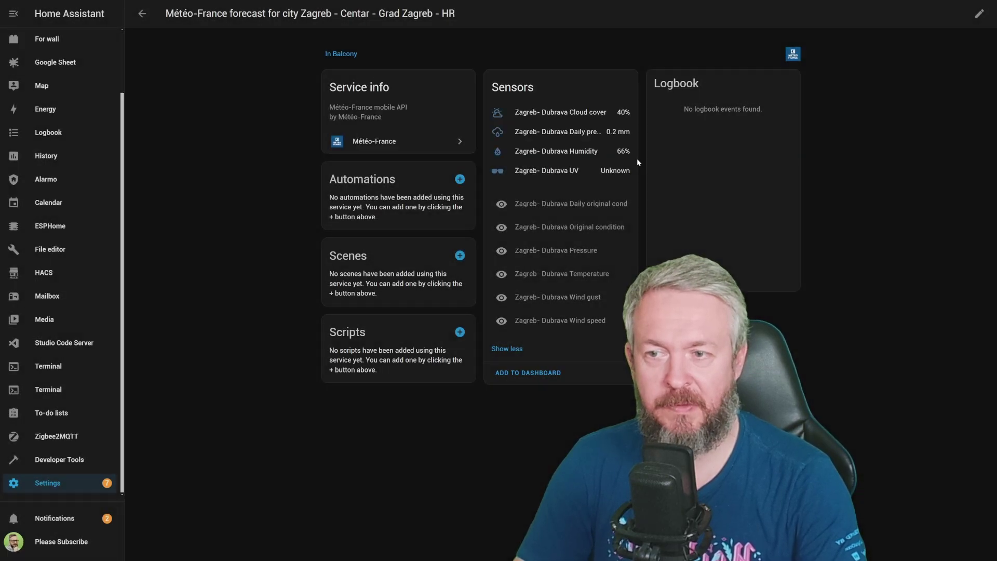
left_click(540, 178)
left_click(643, 161)
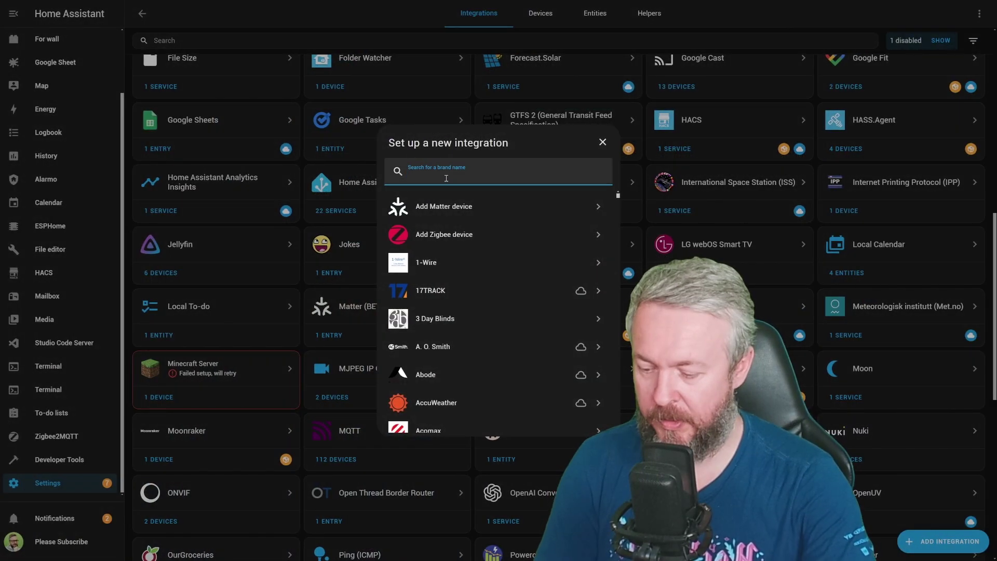
Add Met.no and view the BeardedHome forecast in its daily and hourly views
type("met")
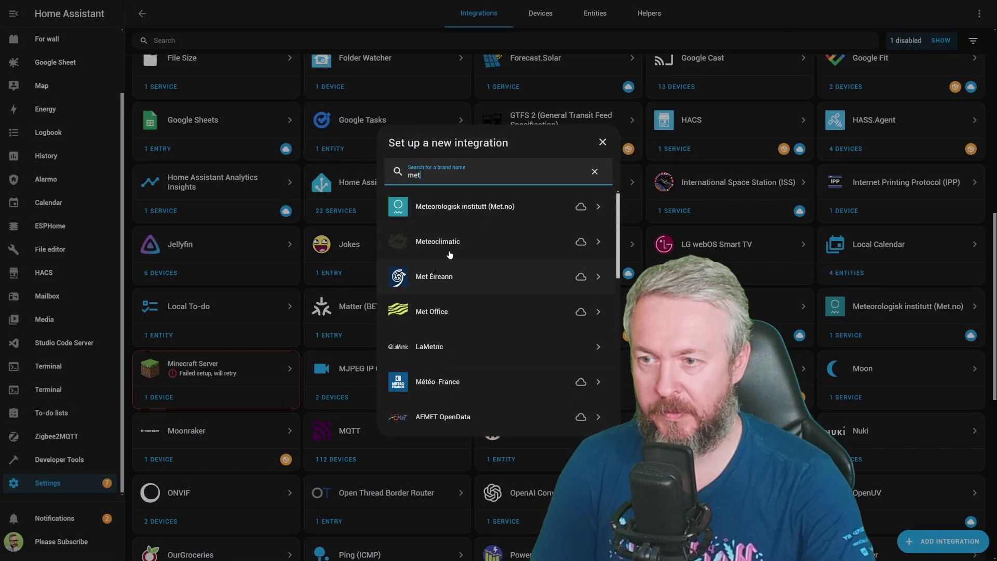
left_click(458, 209)
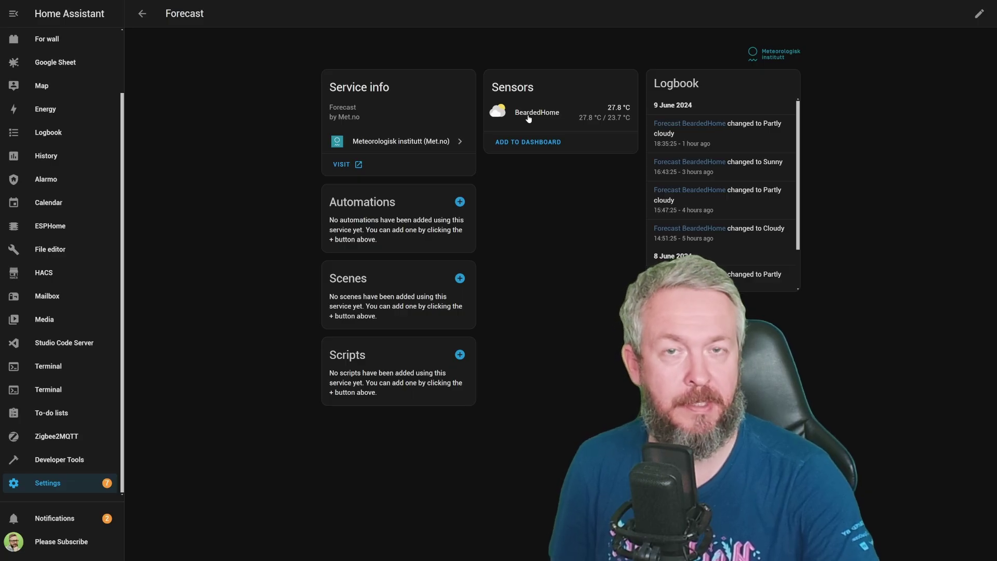
left_click(528, 117)
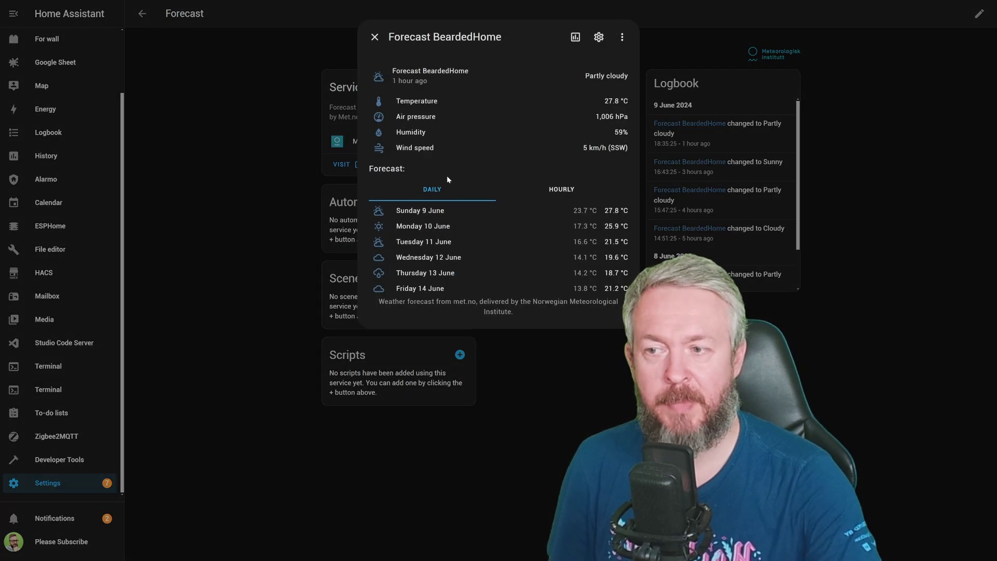
left_click(561, 187)
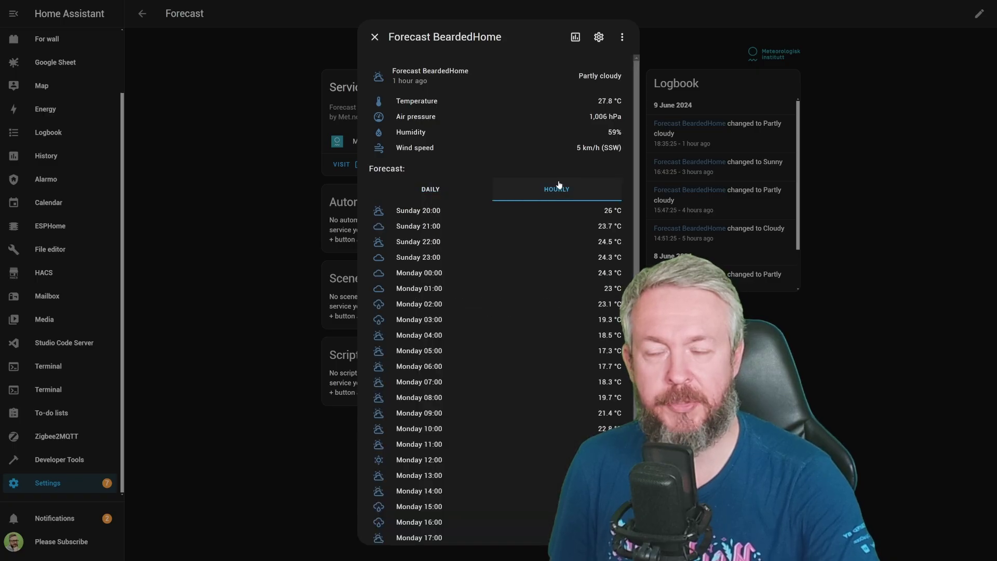
left_click(375, 37)
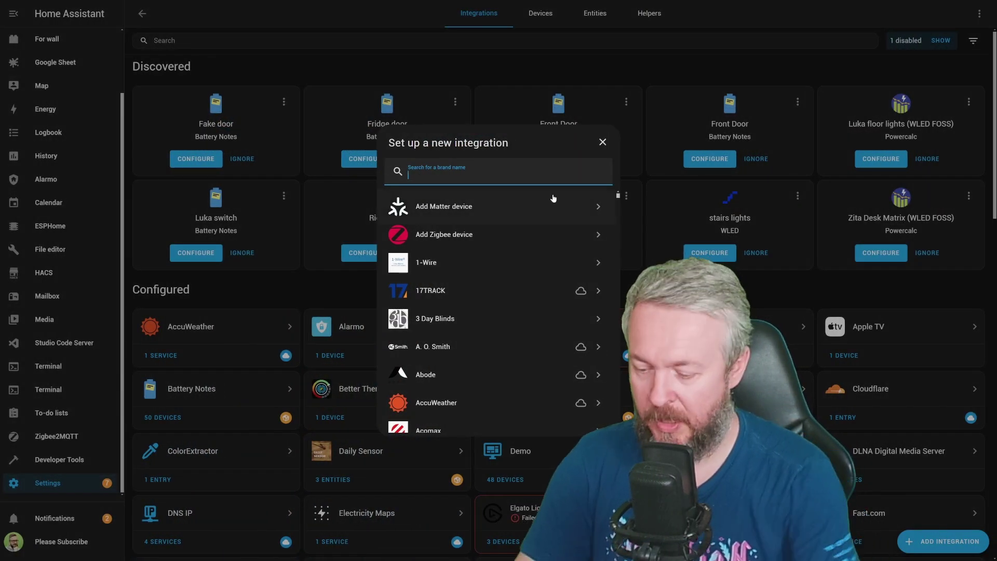
Set up Open-Meteo for the BeardedHome zone with its device in the Balcony area
type("open")
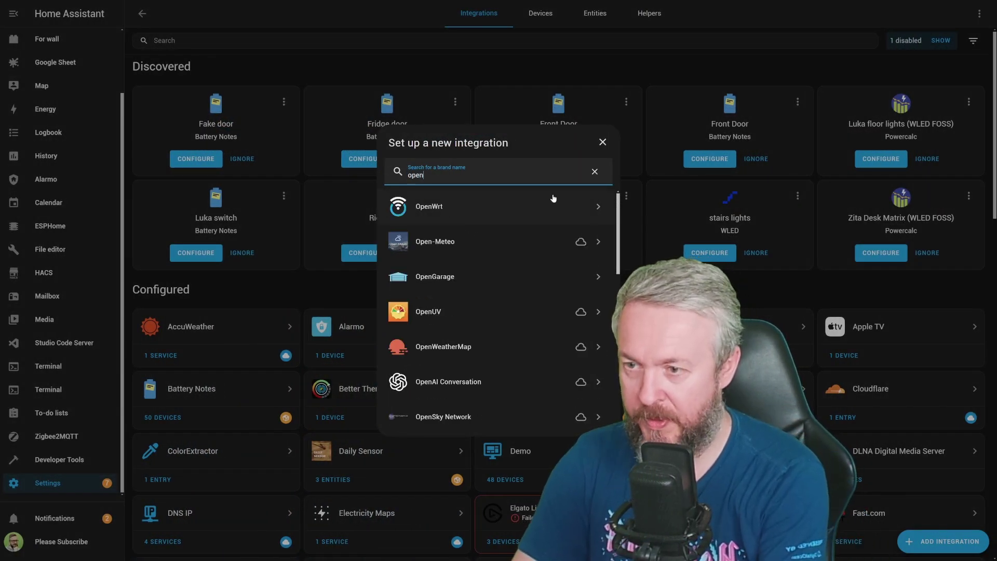
left_click(478, 225)
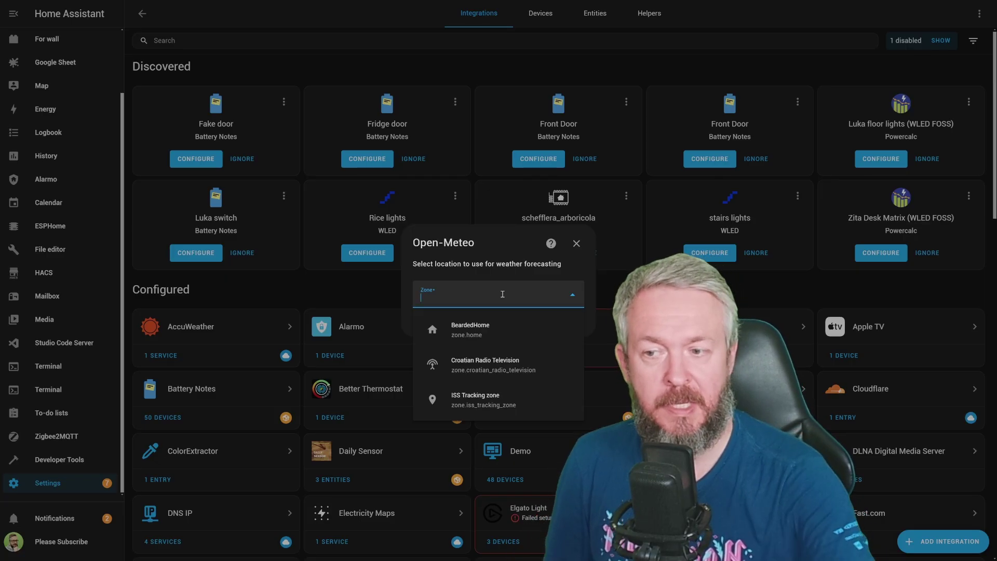
left_click(479, 337)
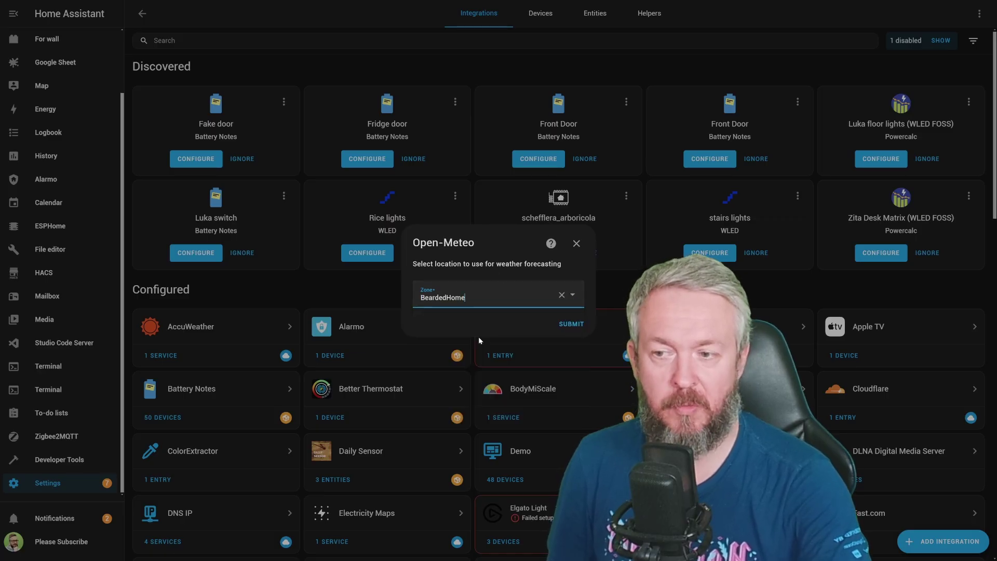
left_click(576, 325)
left_click(515, 310)
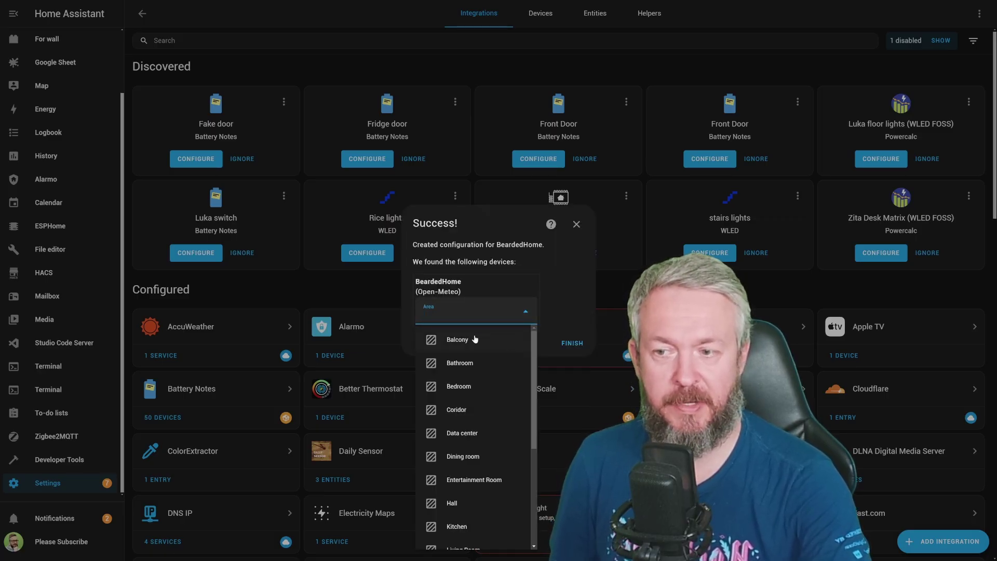
left_click(458, 340)
left_click(572, 343)
Check the BeardedHome weather entity's hourly forecast on the new Open-Meteo service
left_click(506, 351)
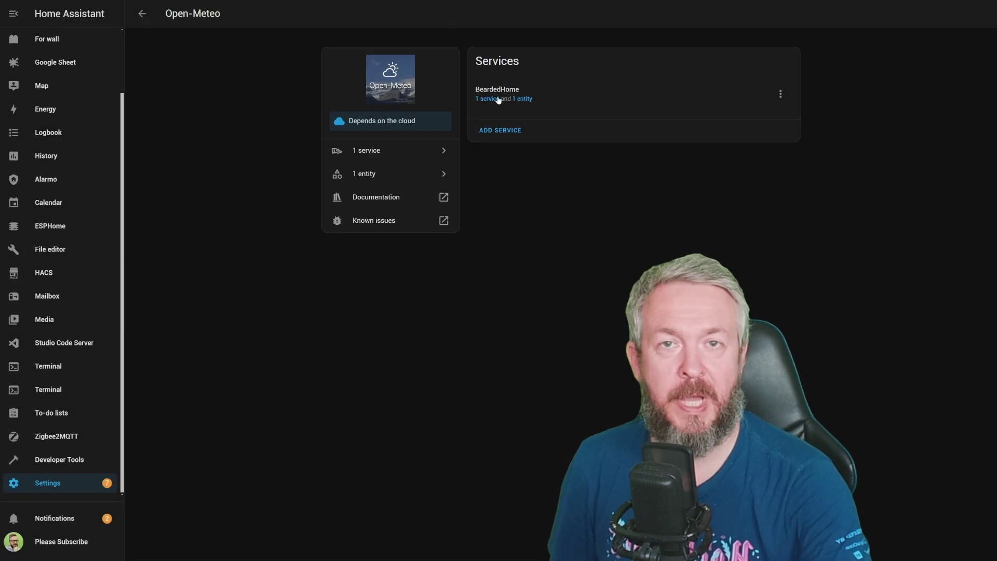
left_click(491, 102)
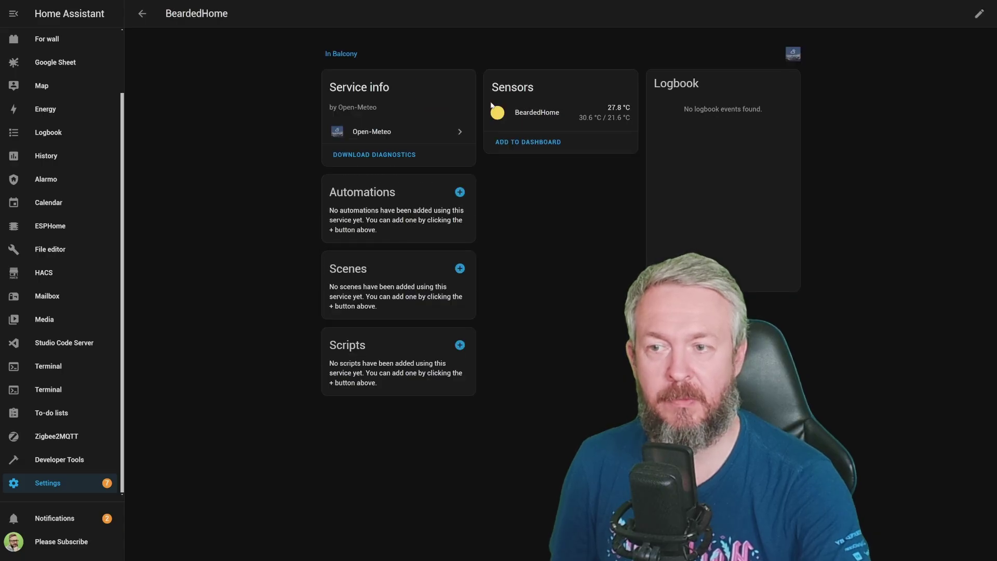
left_click(532, 113)
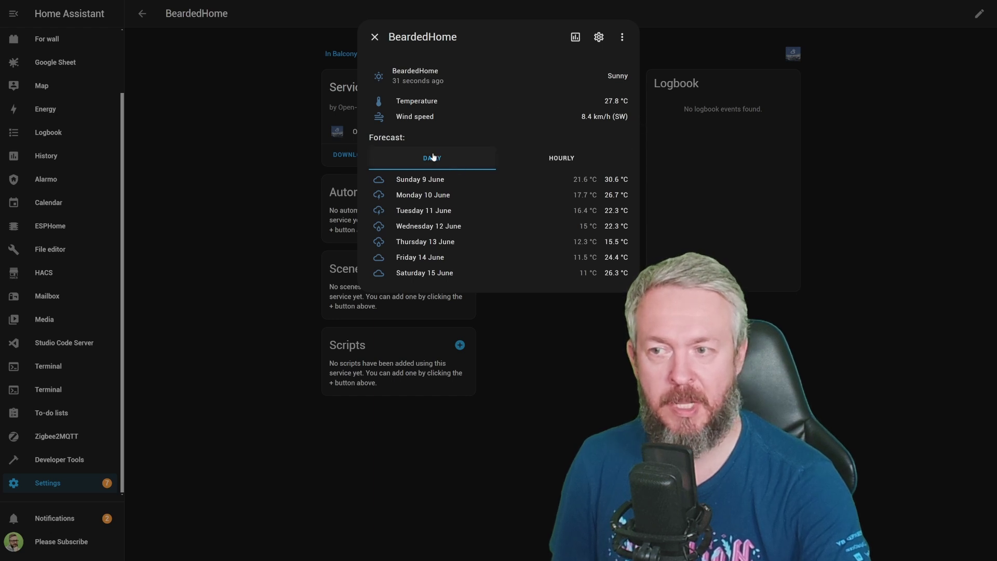
left_click(561, 157)
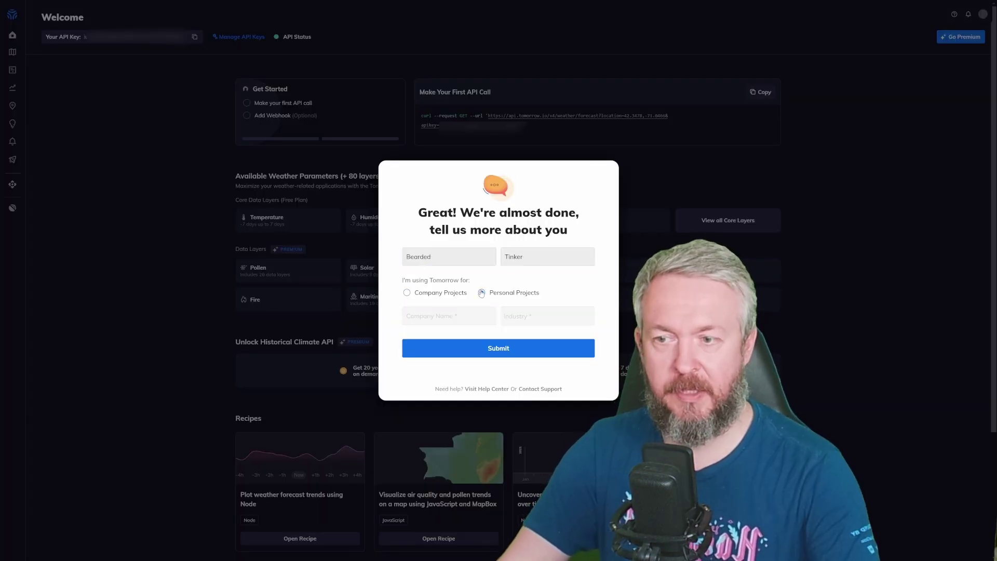
Choose Personal Projects as the account use and submit the profile details
left_click(482, 293)
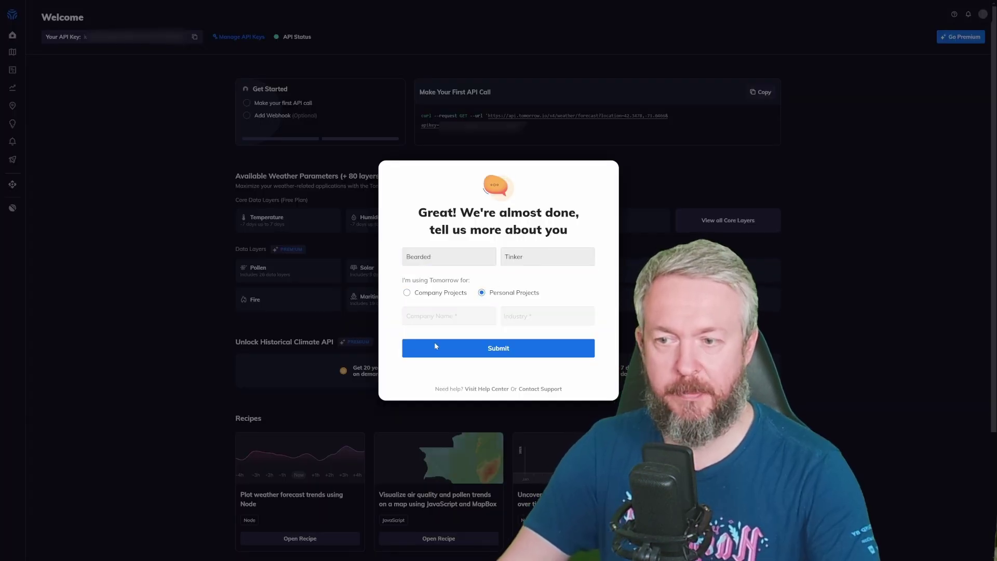
left_click(498, 354)
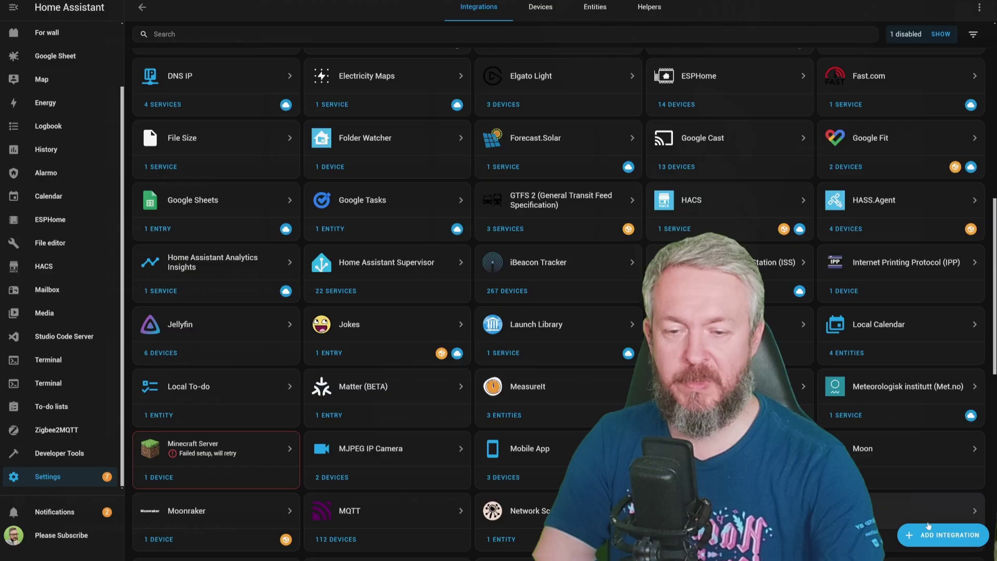
Add Tomorrow.io with the pasted API key and the default BeardedHome location, assigned to Balcony
left_click(930, 531)
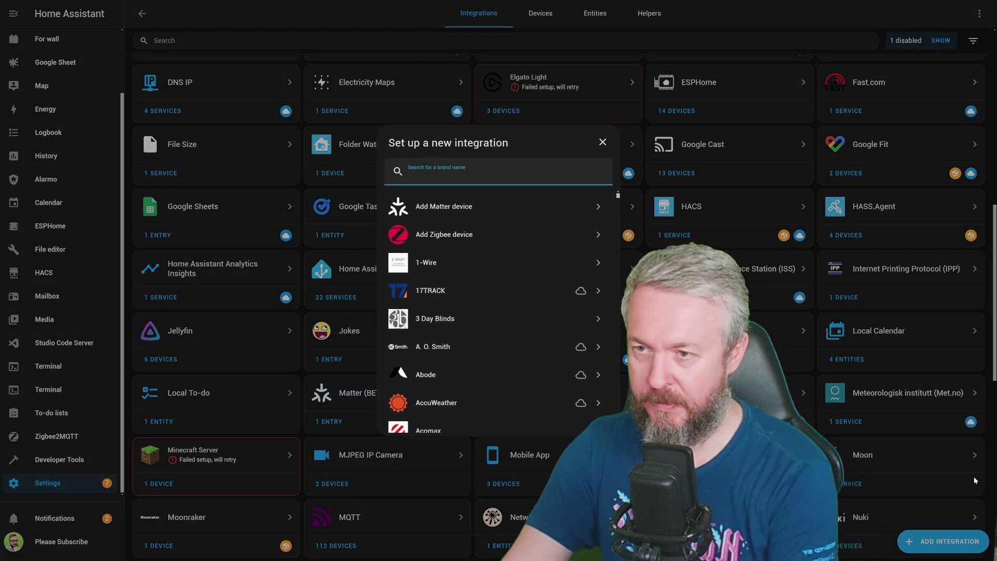
type("tomo")
key("Return")
key("ctrl+v")
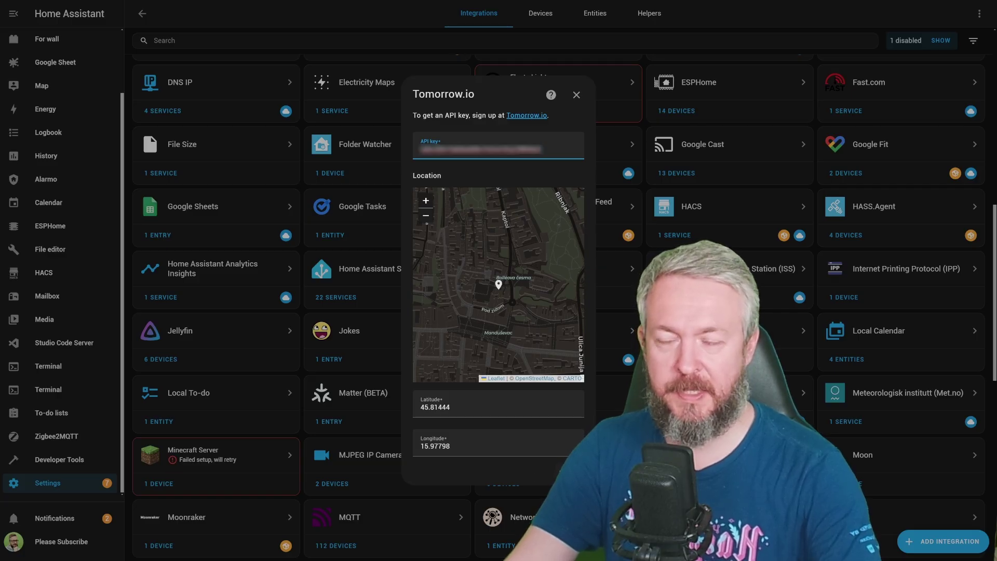
key("Return")
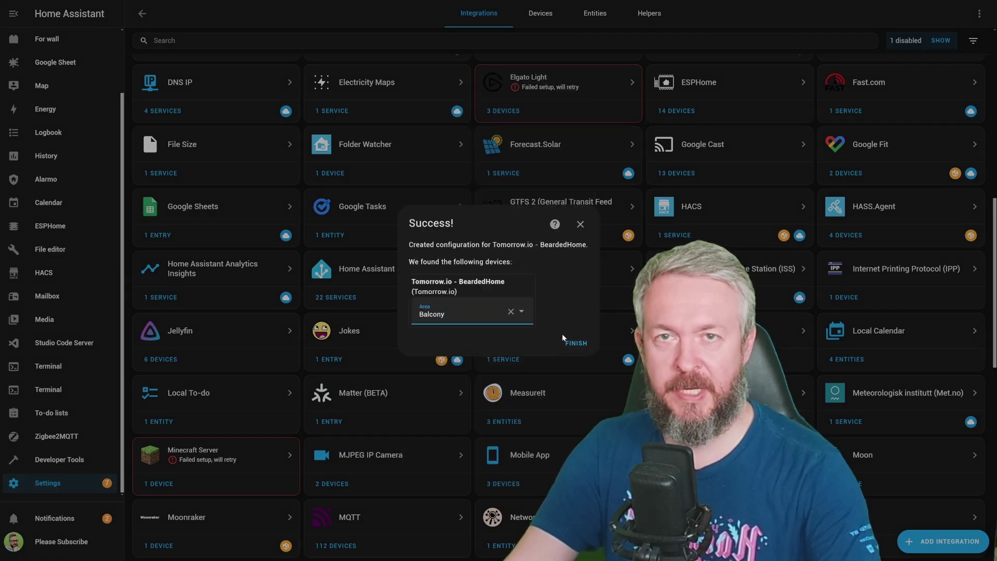
left_click(572, 343)
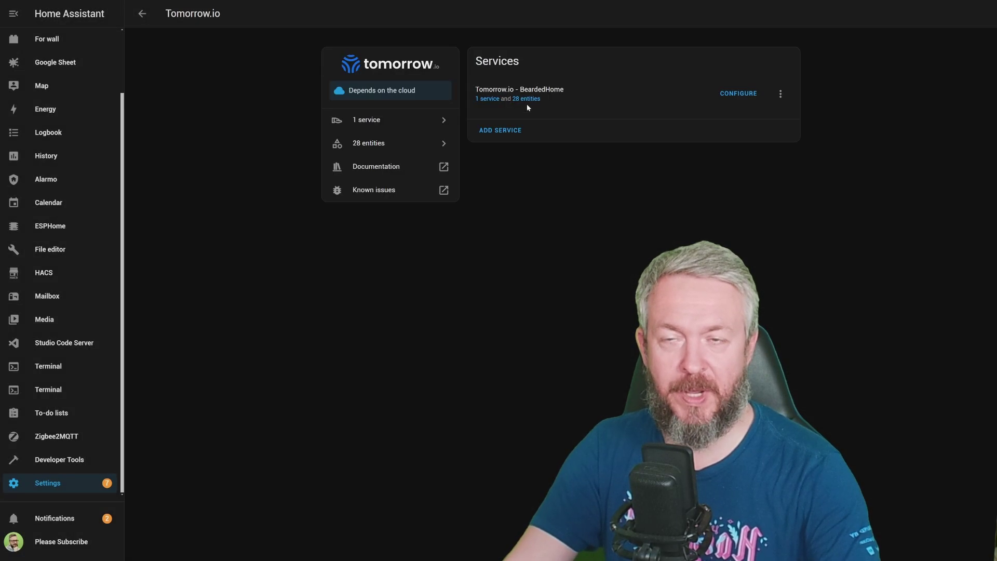
Open the Tomorrow.io service page and check the Daily forecast, then its hourly view
left_click(488, 98)
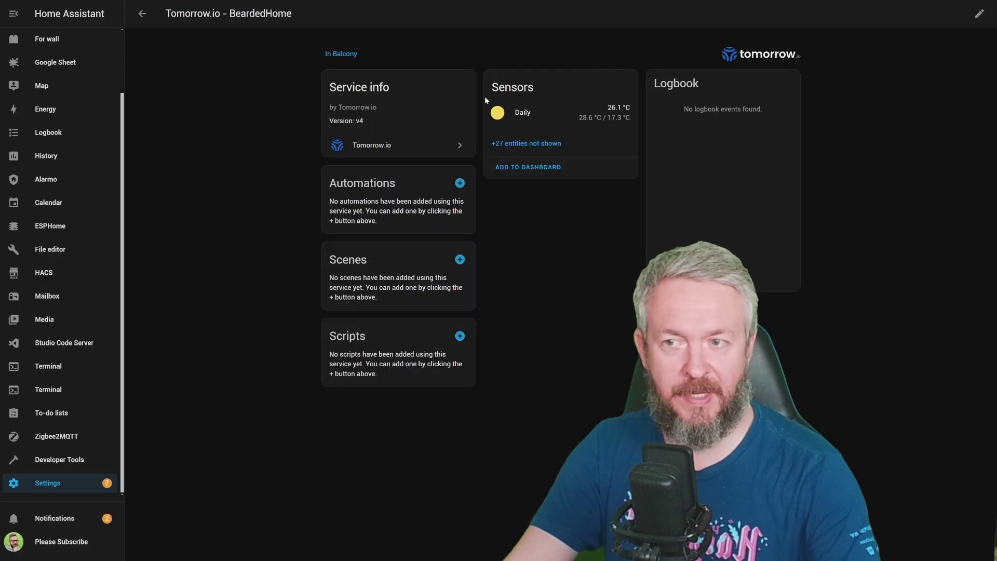
left_click(503, 119)
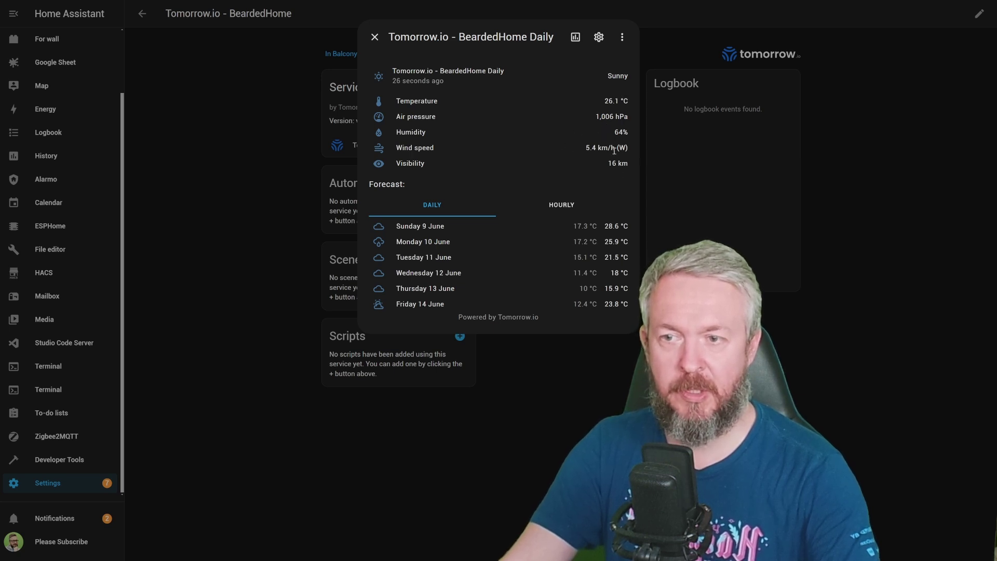
left_click(552, 208)
left_click(373, 37)
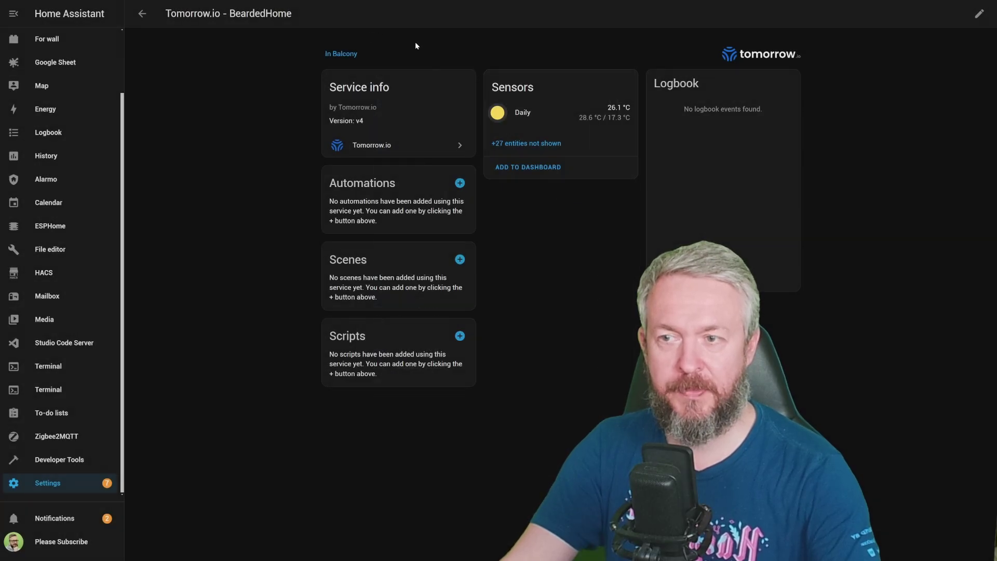
Expand the 27 hidden Tomorrow.io sensor entities and scroll through the full list
left_click(526, 144)
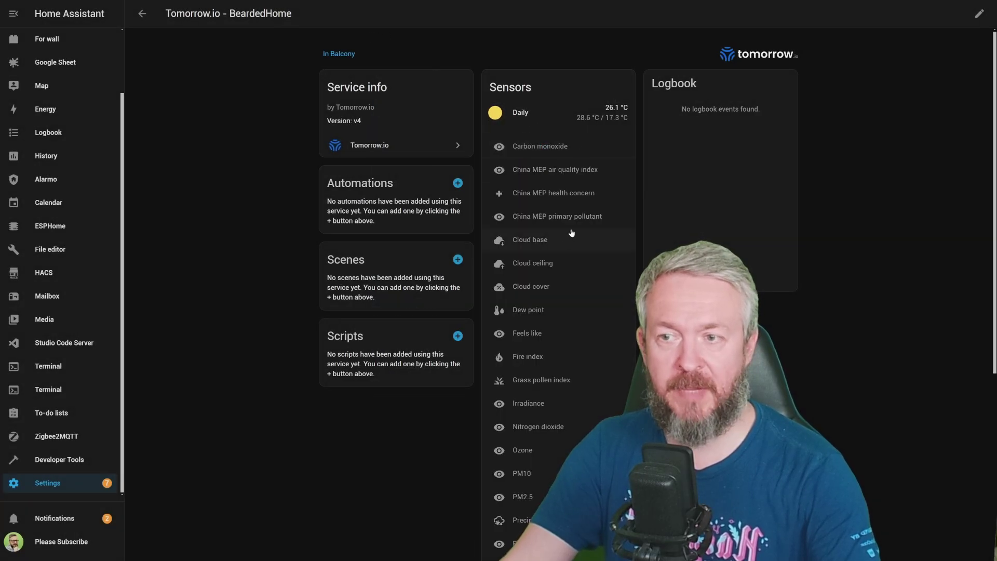
scroll(546, 374, "down", 5)
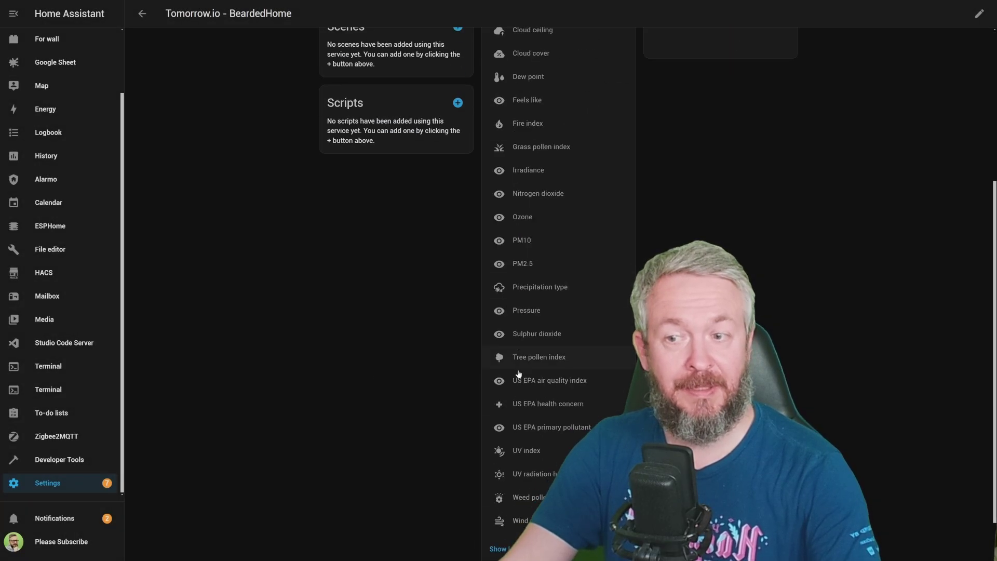
scroll(520, 338, "up", 10)
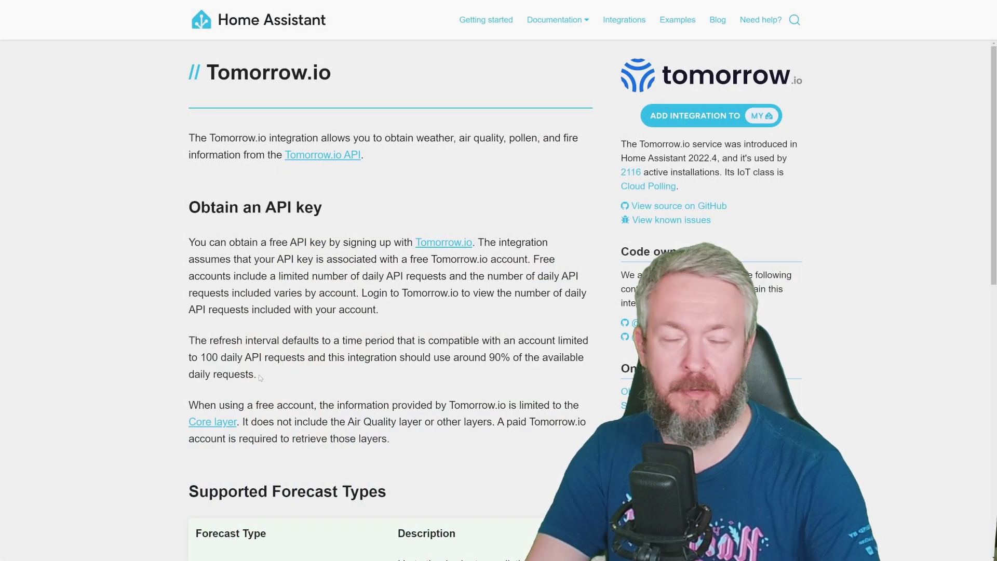
Highlight the Tomorrow.io docs note that layers beyond Core, such as Air Quality, require paid accounts
scroll(146, 386, "down", 1)
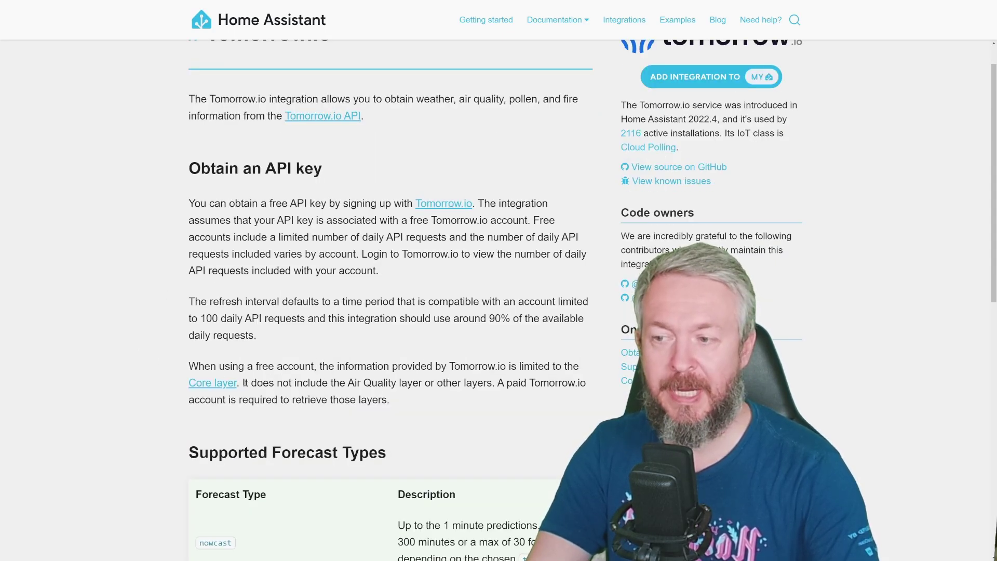
left_click_drag(244, 383, 408, 403)
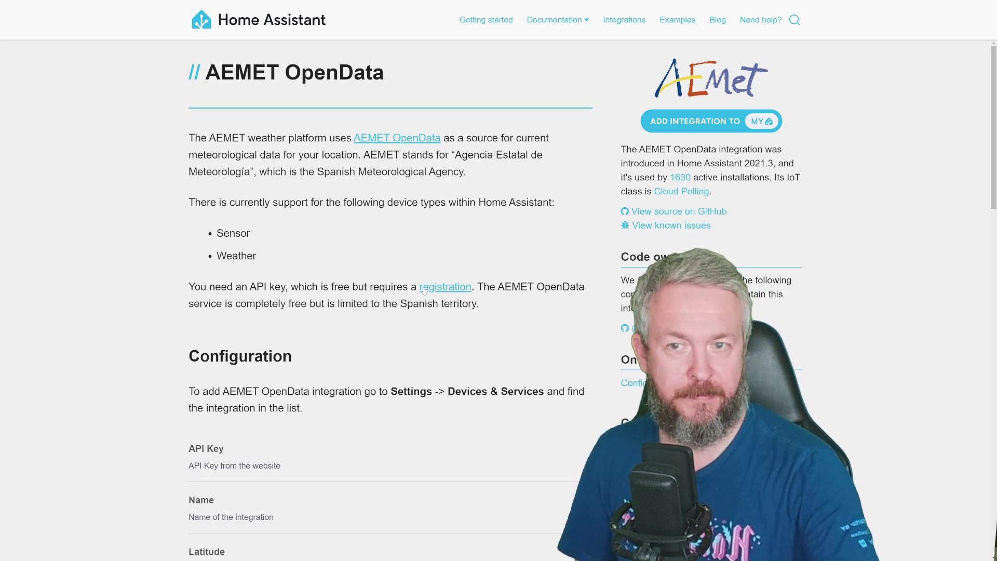
Scroll the AEMET OpenData docs down to the Configuration section
scroll(421, 289, "down", 4)
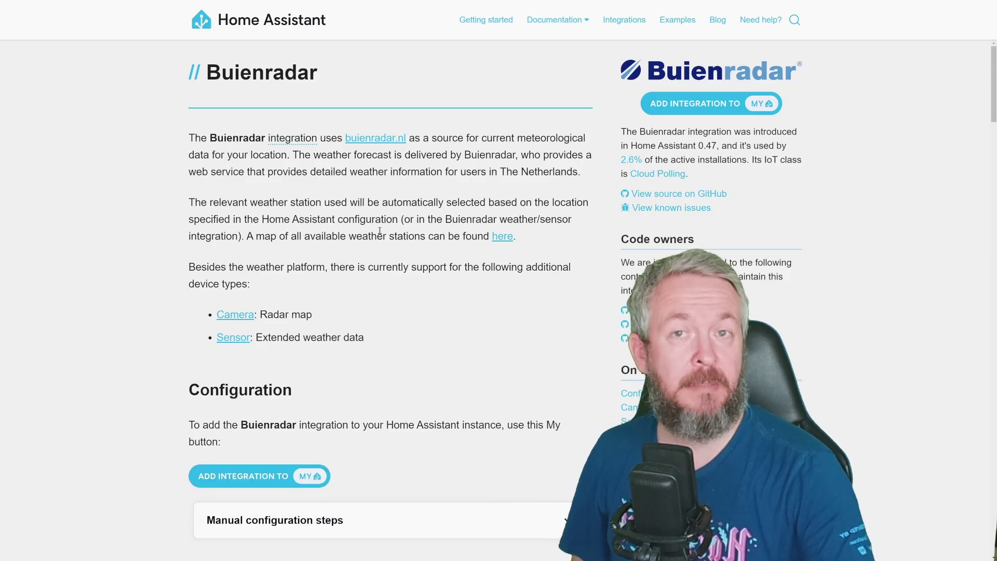
Highlight Buienradar's Netherlands default-country note and pan the station map to see more Dutch stations
scroll(380, 231, "down", 6)
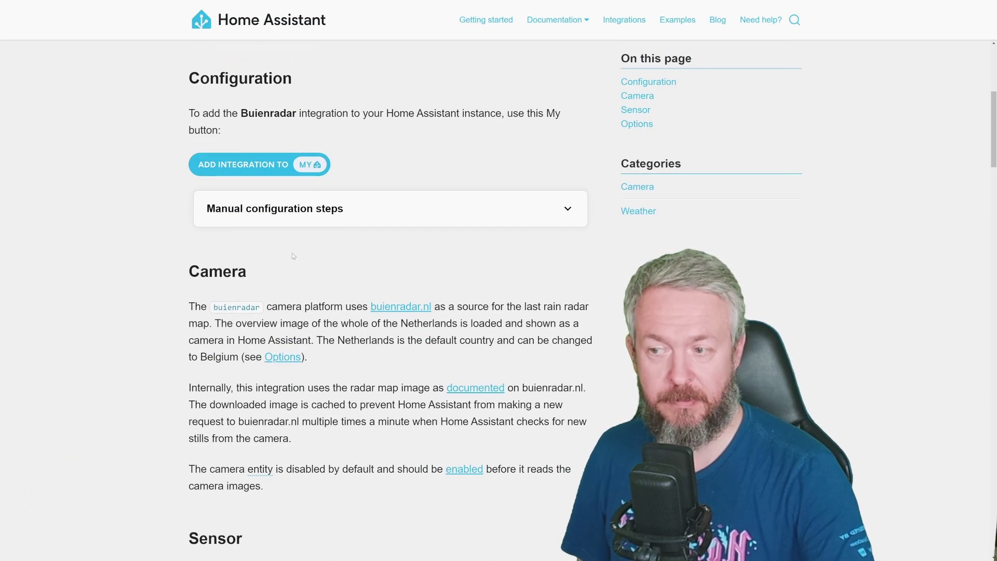
left_click_drag(322, 342, 380, 361)
scroll(389, 350, "up", 6)
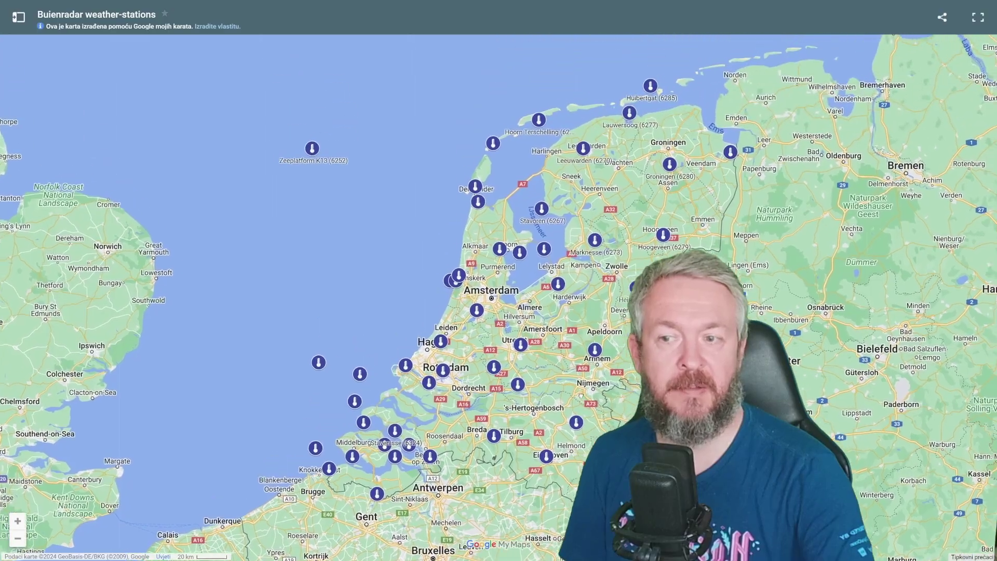
left_click_drag(554, 384, 520, 333)
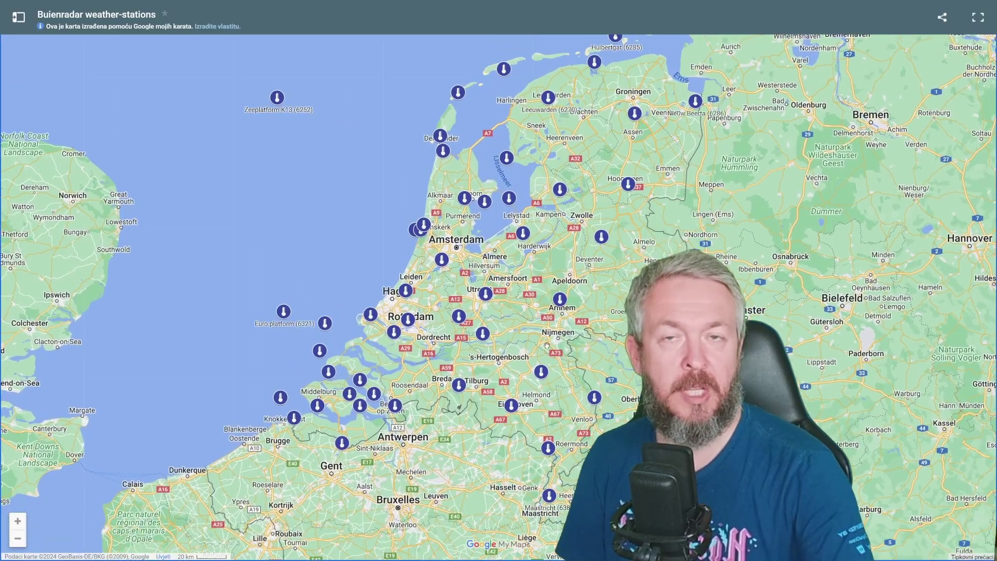
Scroll the Buienradar docs down to the Sensor section
scroll(520, 333, "down", 2)
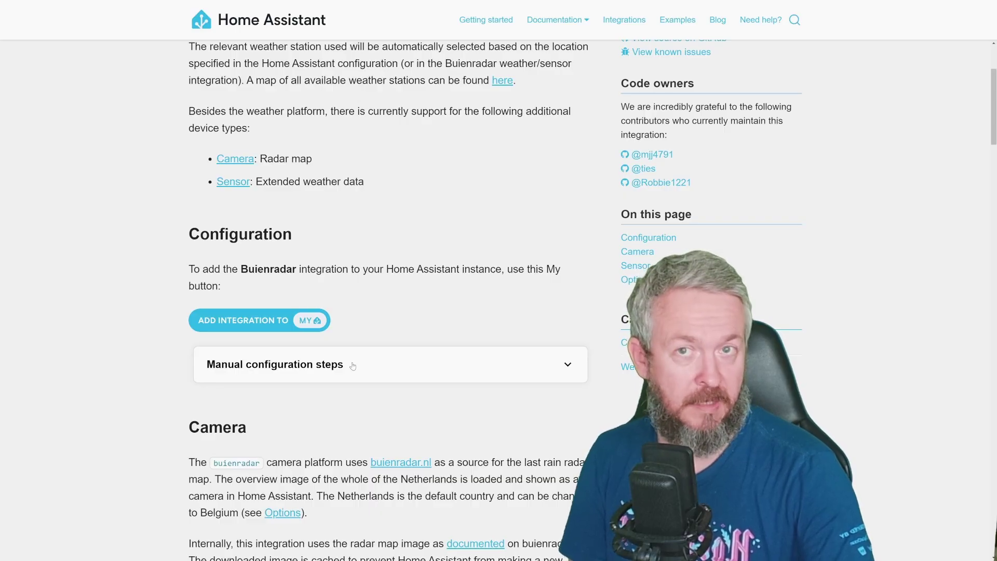
scroll(352, 366, "down", 2)
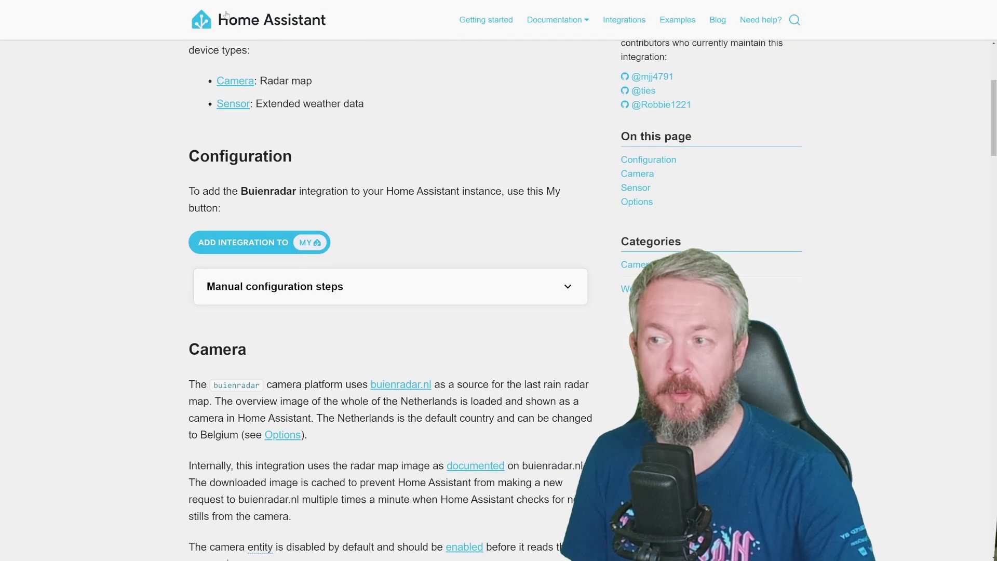
scroll(374, 241, "down", 3)
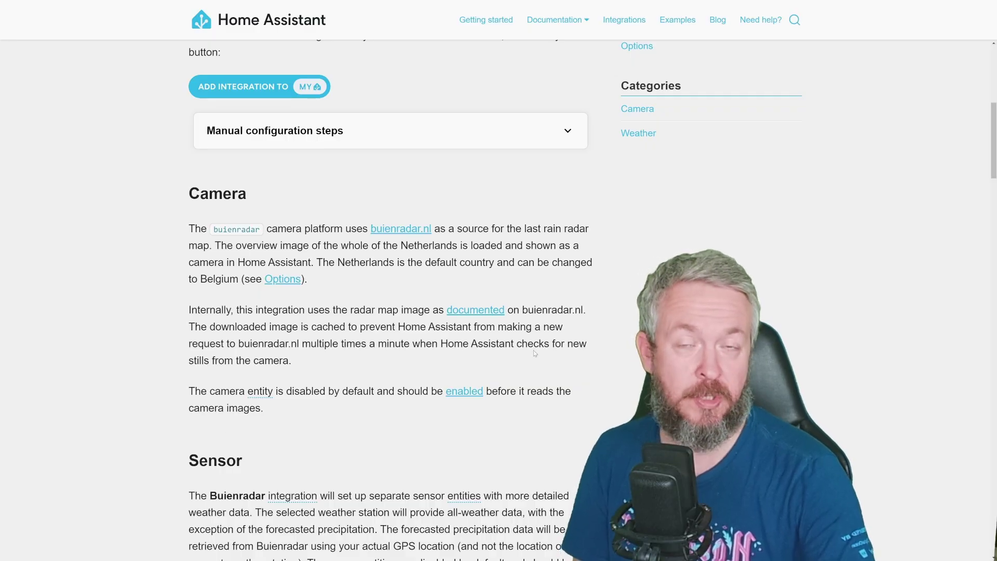
scroll(371, 371, "down", 6)
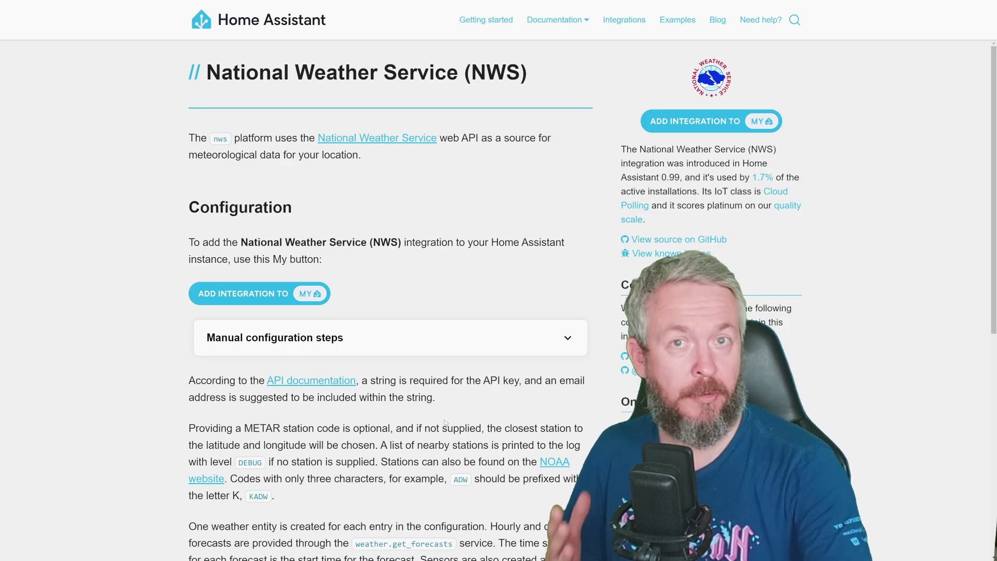
Highlight the NWS paragraph about API documentation requirements
left_click_drag(189, 381, 452, 396)
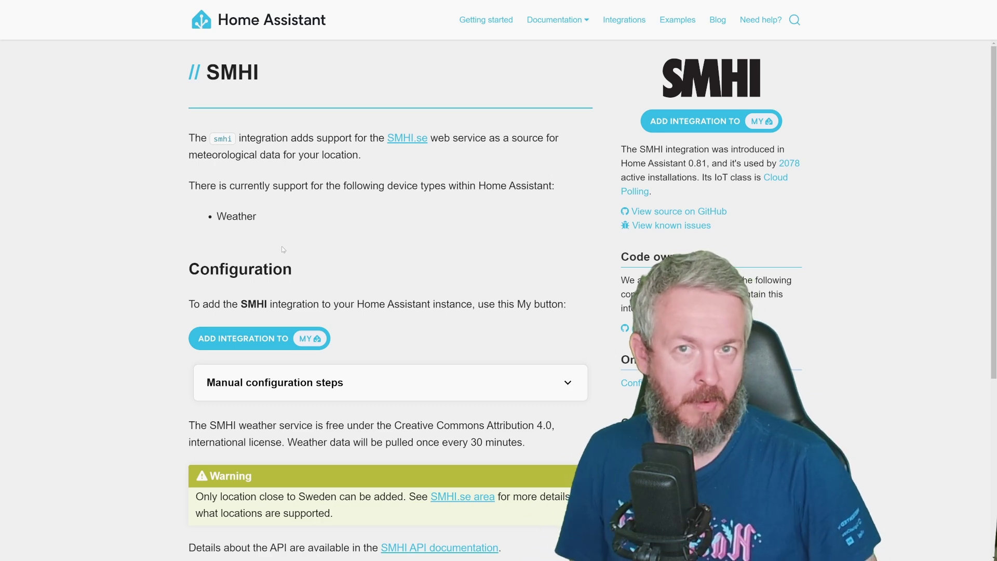
Scroll the SMHI docs and follow the 'SMHI.se area' link to read the supported forecast area
scroll(237, 352, "down", 3)
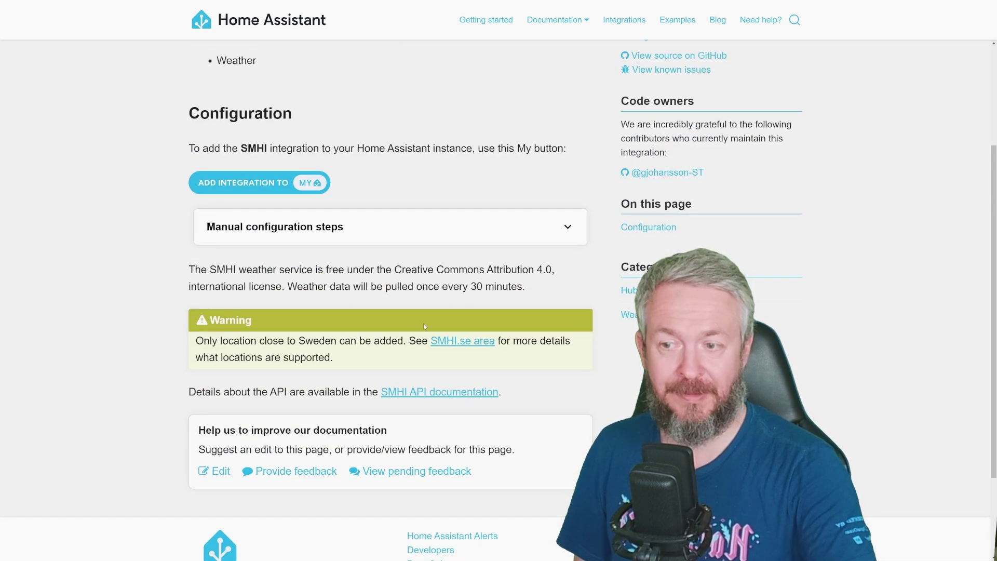
left_click(461, 345)
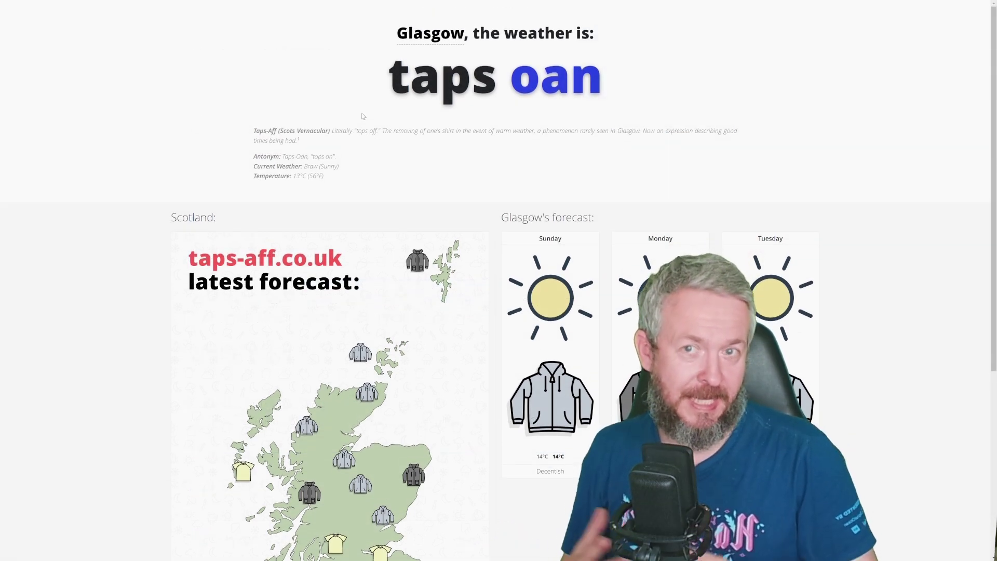
Scroll taps-aff.co.uk to show the full Scotland map and Glasgow's Sunday–Tuesday forecast
scroll(426, 249, "down", 3)
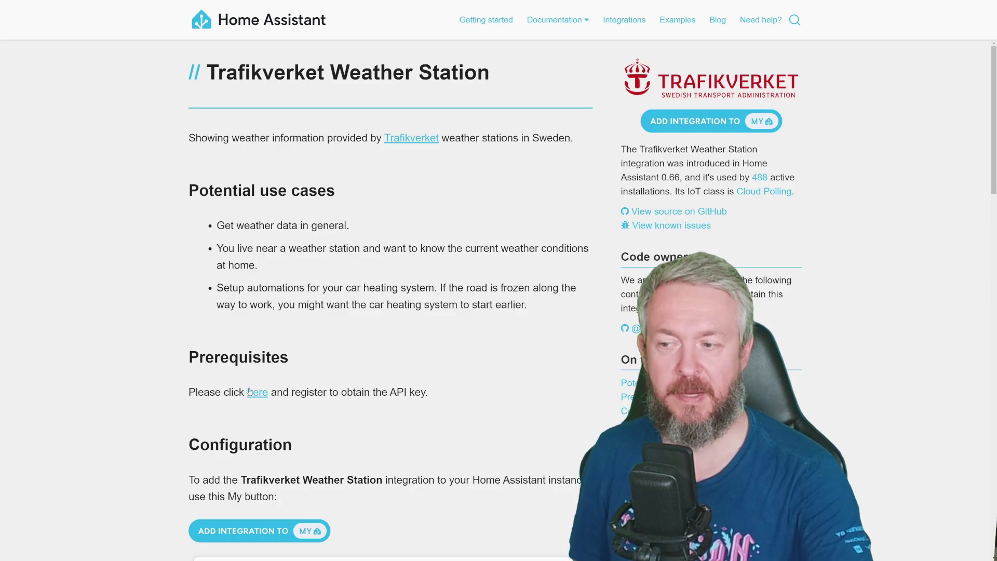
Scroll the Trafikverket docs past Configuration to the disabled-by-default entities and Weather stations
scroll(241, 405, "down", 5)
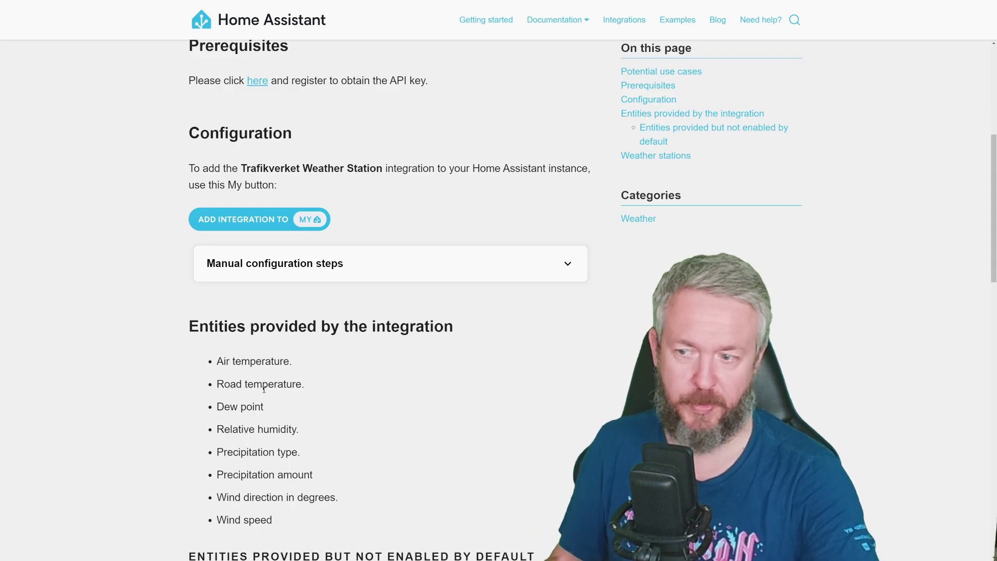
scroll(264, 389, "down", 6)
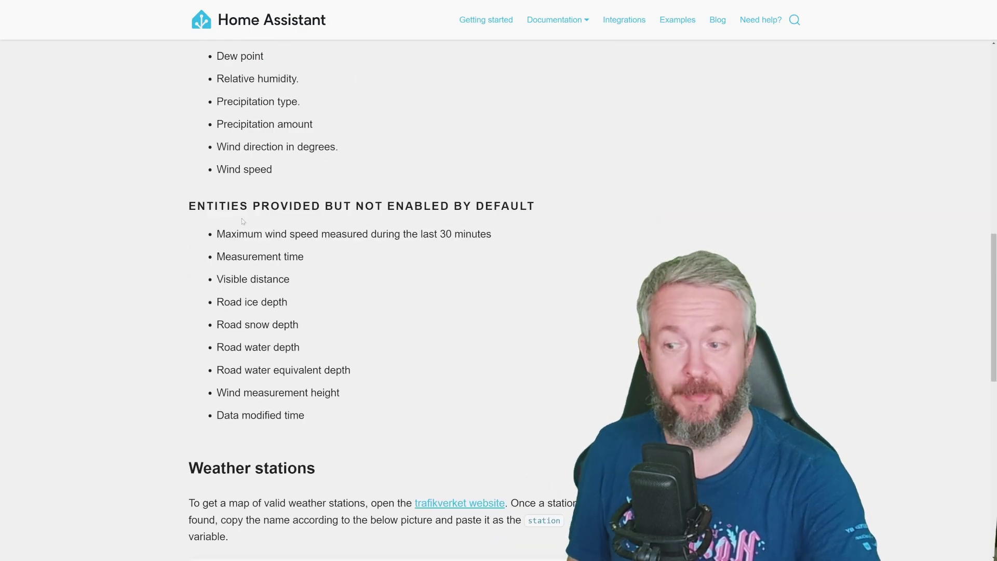